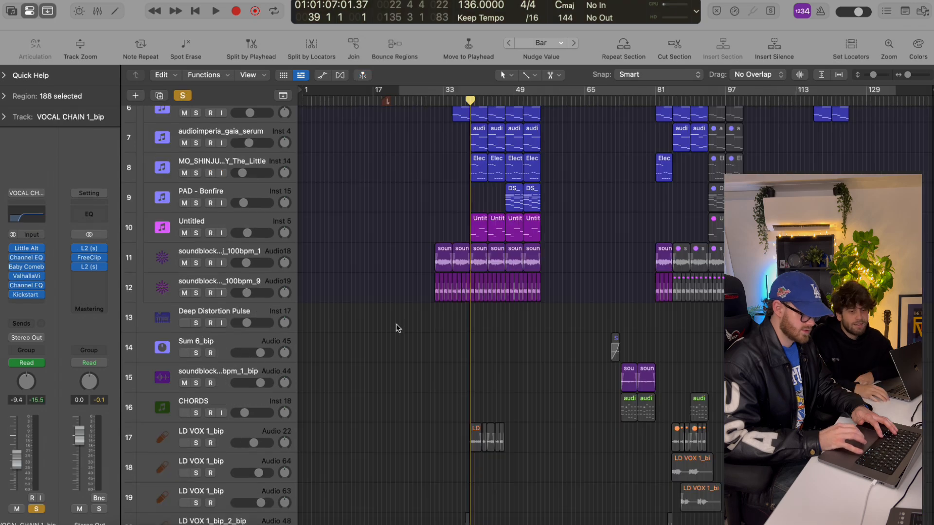
# Play the soloed Sum 6 stack from bar 47 and select the VOCAL CHAIN 1 chop track (track 34)
pyautogui.scroll(5, 461, 288)
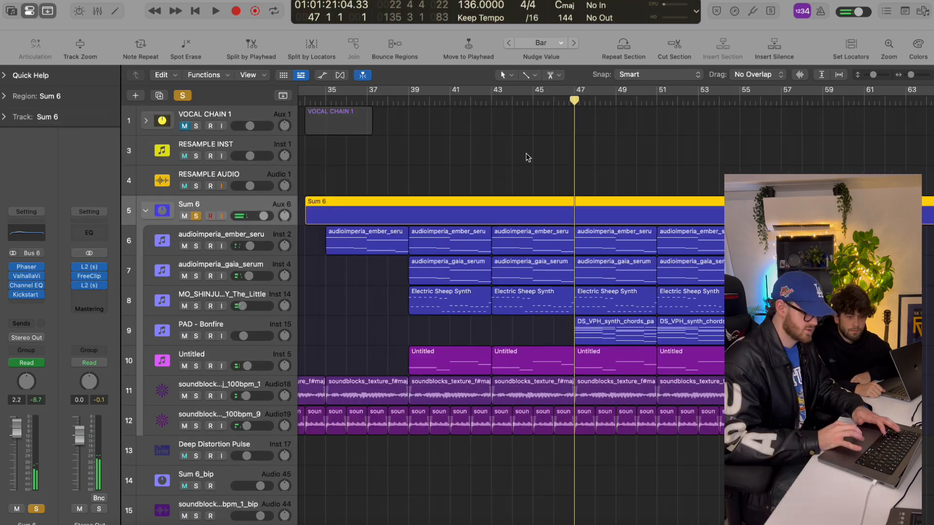
pyautogui.press('space')
pyautogui.scroll(-5, 465, 271)
pyautogui.scroll(-10, 465, 272)
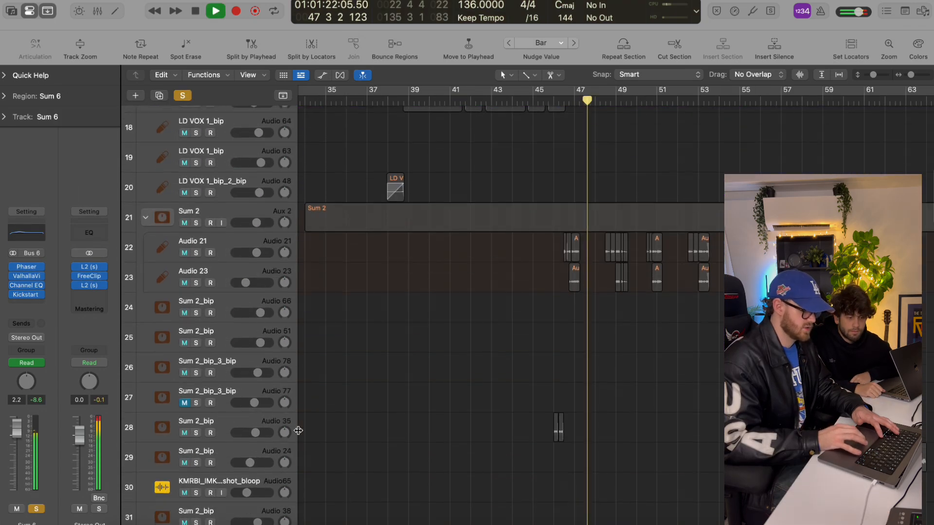
pyautogui.click(270, 442)
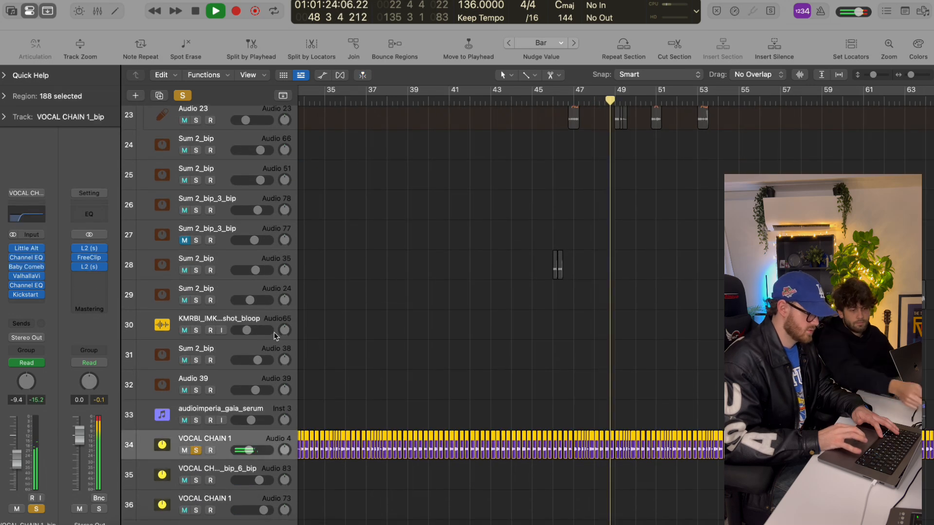
# Audition the VOCAL CHAIN 1 chop track (track 34) in solo from bar 47, and turn its solo off
pyautogui.click(182, 96)
pyautogui.press('space')
pyautogui.click(196, 451)
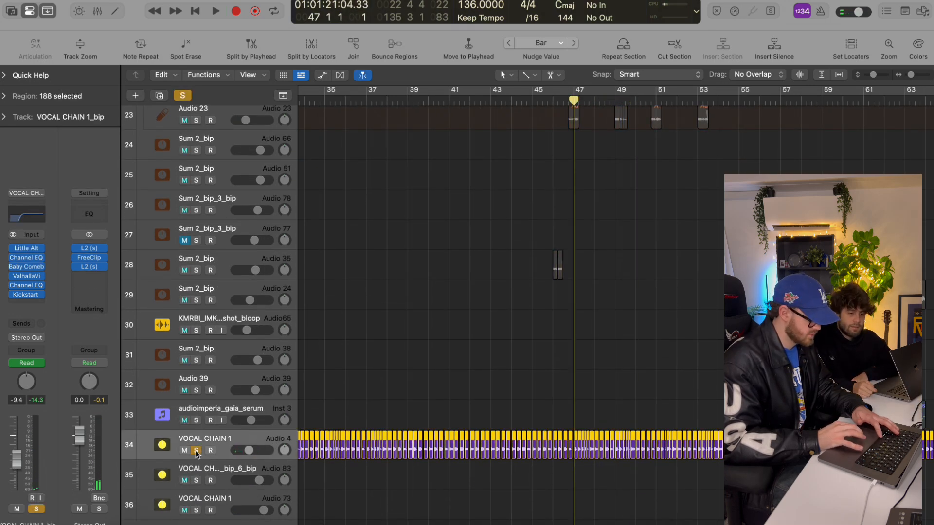
pyautogui.press('space')
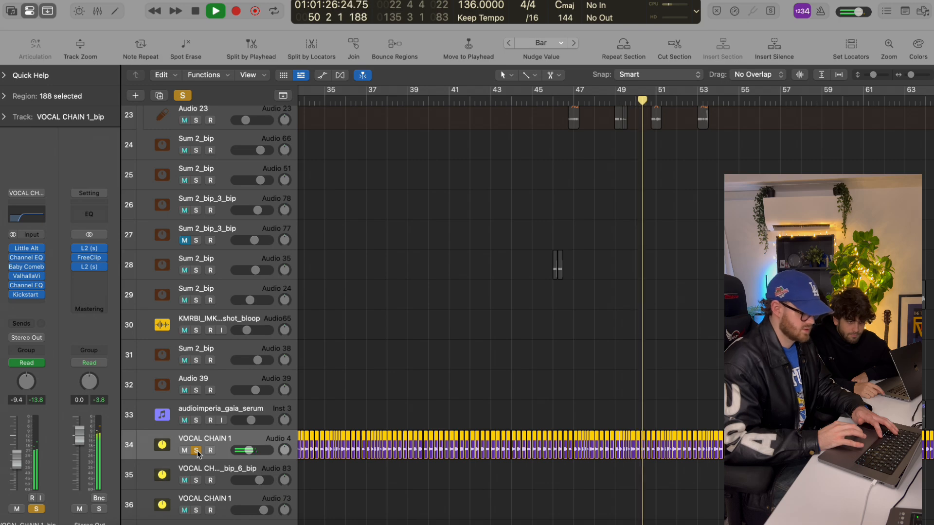
pyautogui.press('space')
pyautogui.click(196, 451)
# Unmute and expand the VOCAL CHAIN 1 stack on track 1, with taller tracks to show the VOX CHOP waveform
pyautogui.scroll(20, 457, 359)
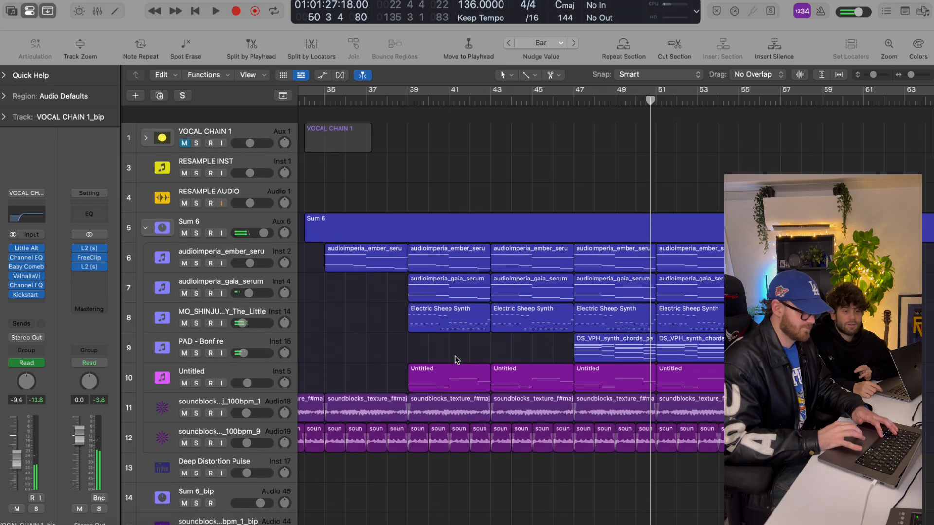
pyautogui.hscroll(-5, 460, 350)
pyautogui.click(497, 100)
pyautogui.scroll(5, 510, 162)
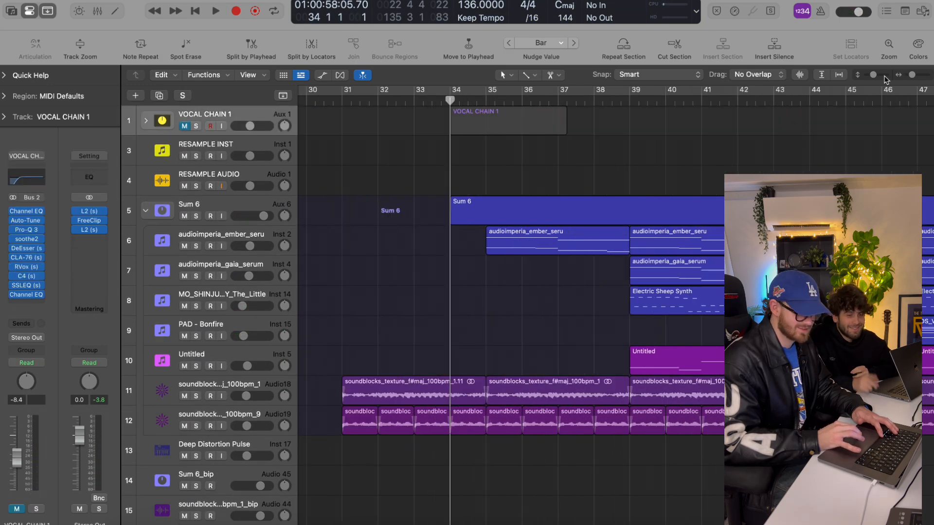
pyautogui.moveTo(874, 75); pyautogui.dragTo(882, 75)
pyautogui.click(188, 142)
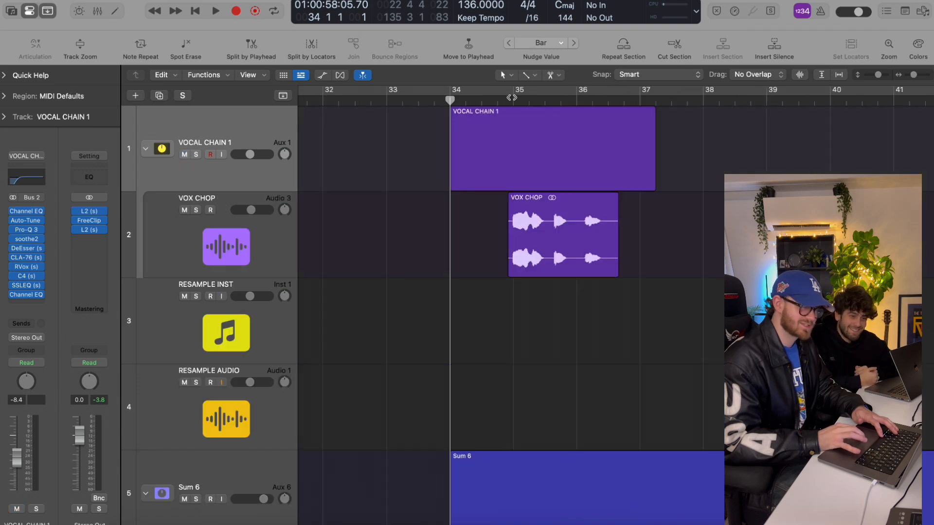
# Solo the VOCAL CHAIN 1 stack, play the VOX CHOP region from just before bar 35, and turn solo off
pyautogui.click(508, 97)
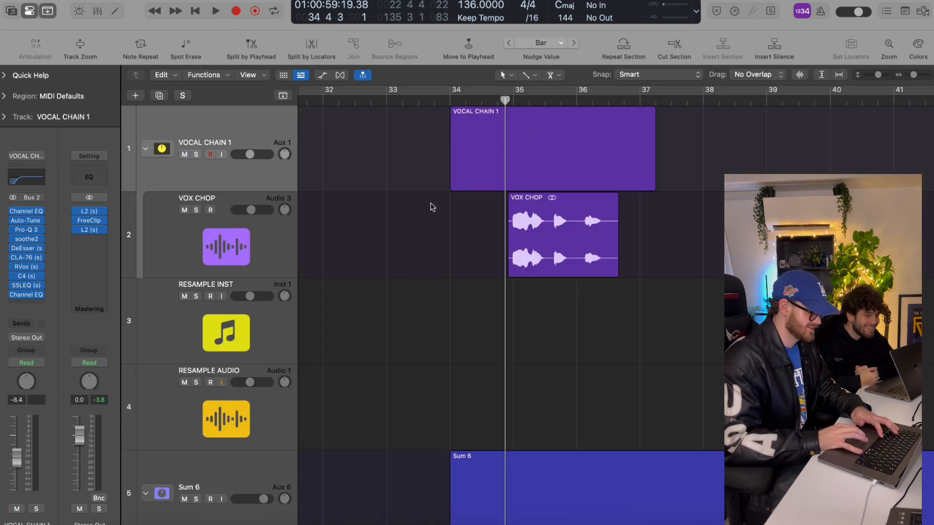
pyautogui.click(202, 153)
pyautogui.press('super+Right')
pyautogui.press('s')
pyautogui.press('space')
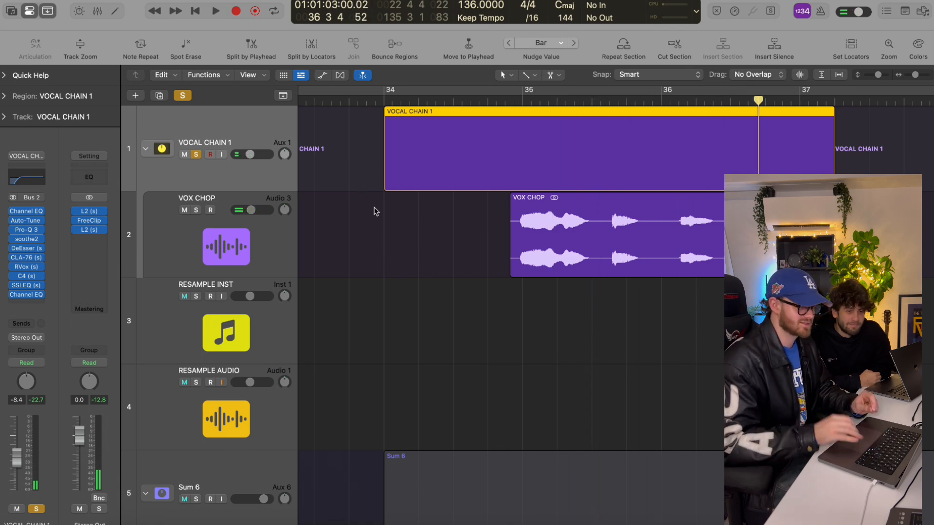
pyautogui.press('space')
pyautogui.click(456, 290)
pyautogui.press('super+Left')
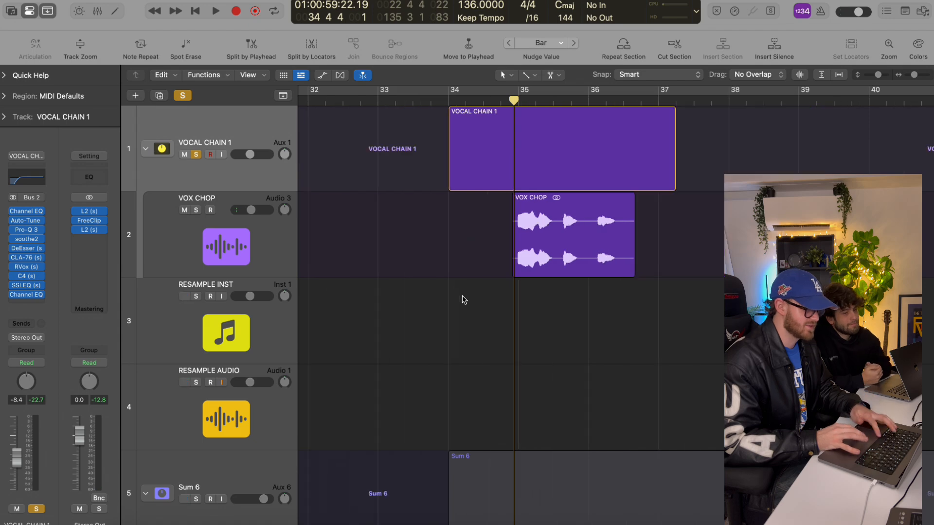
pyautogui.press('s')
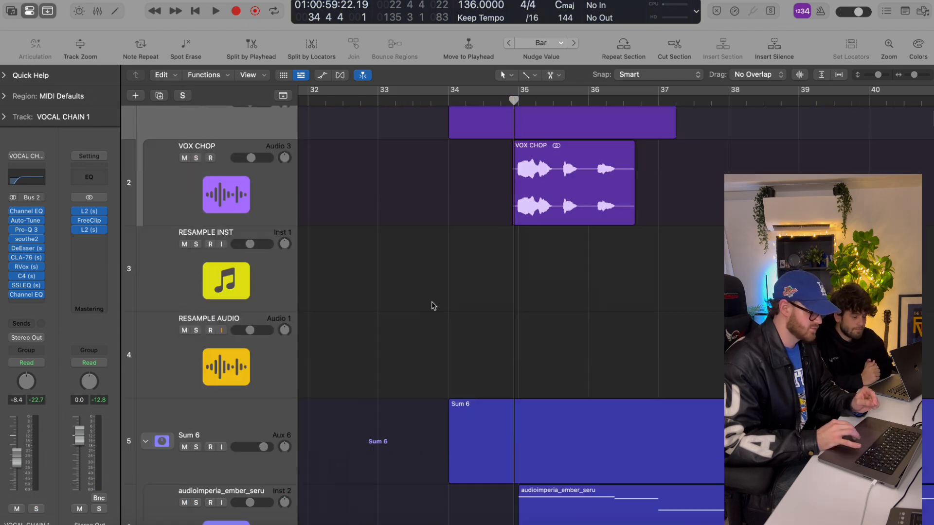
# Extend the end of the VOX CHOP region to shortly before bar 37
pyautogui.scroll(-3, 437, 311)
pyautogui.scroll(3, 457, 336)
pyautogui.press('super+Right')
pyautogui.press('super+Right')
pyautogui.press('space')
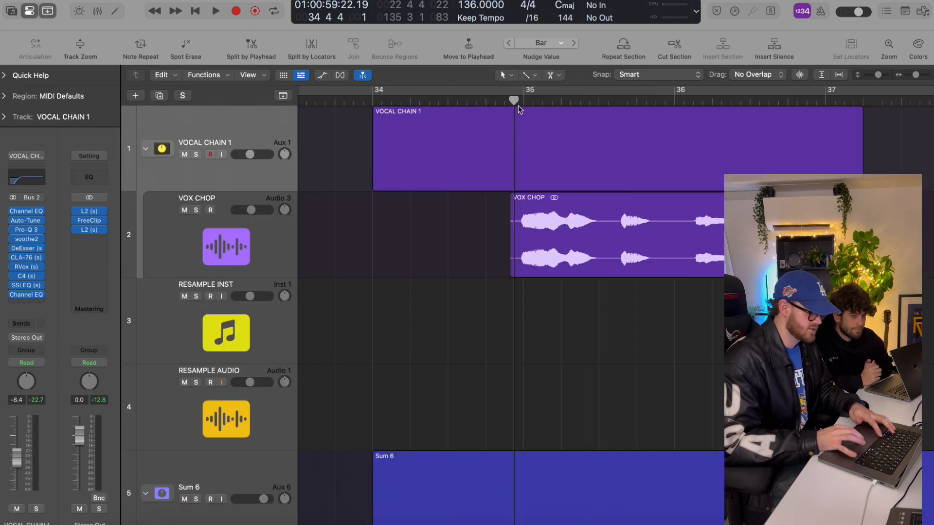
pyautogui.press('space')
pyautogui.press('super+Left')
pyautogui.press('super+Left')
pyautogui.press('super+Left')
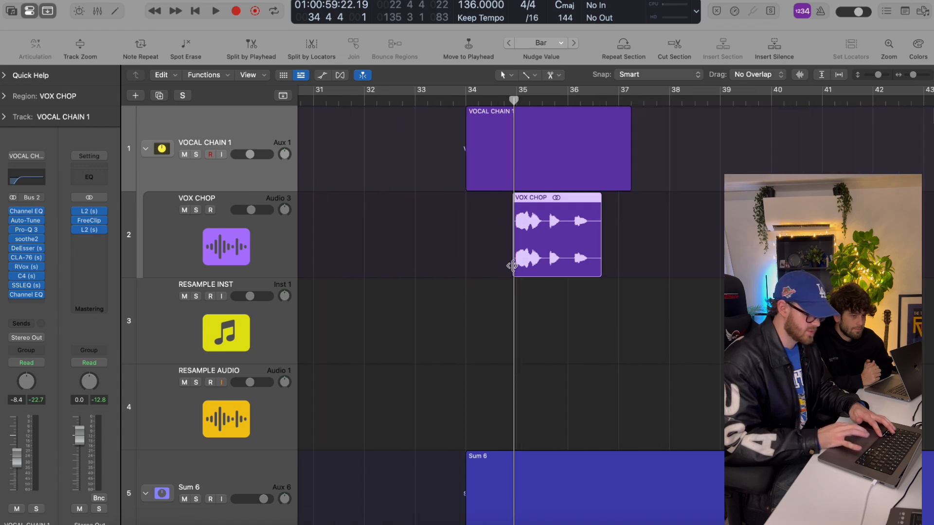
pyautogui.moveTo(600, 272); pyautogui.dragTo(635, 271)
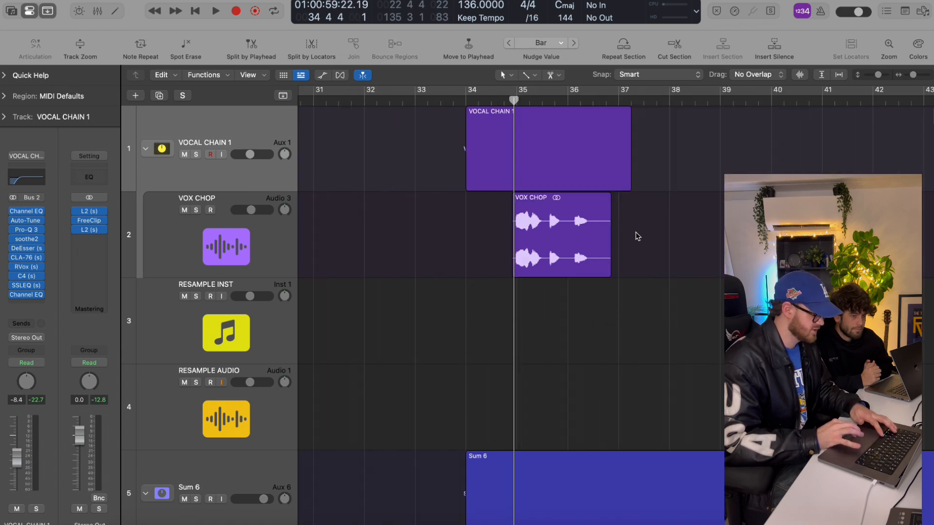
# Check the channel strips of VOX CHOP and the VOCAL CHAIN 1 stack, and mute the stack without solo
pyautogui.click(237, 255)
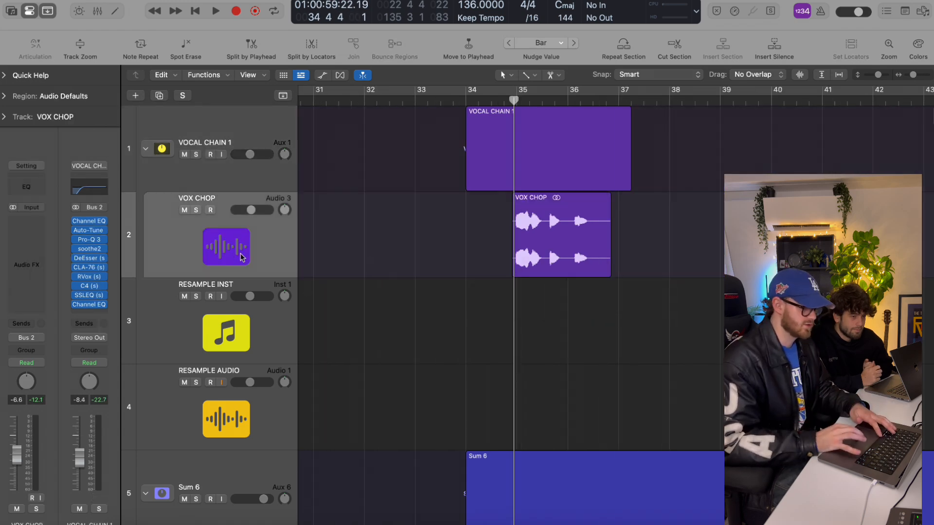
pyautogui.click(232, 183)
pyautogui.scroll(3, 495, 105)
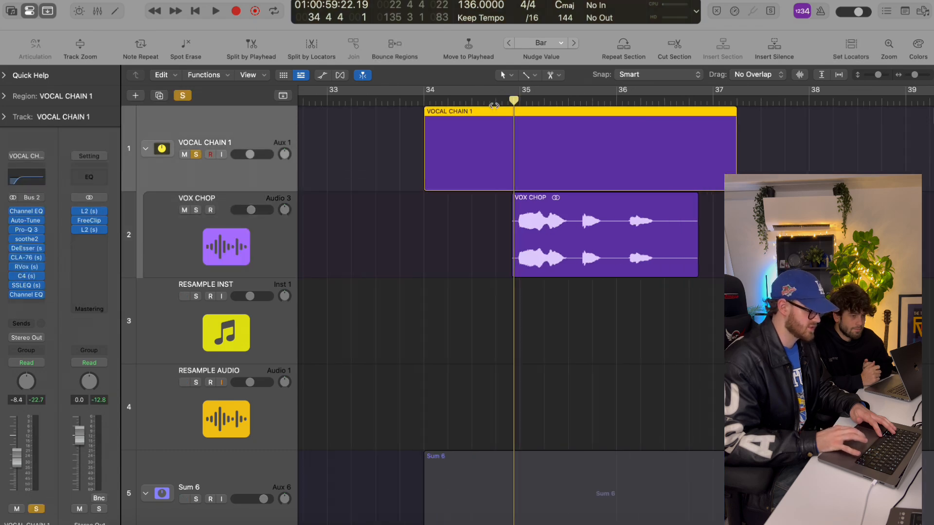
pyautogui.scroll(-4, 493, 105)
pyautogui.press('s')
pyautogui.scroll(-2, 435, 273)
pyautogui.click(185, 108)
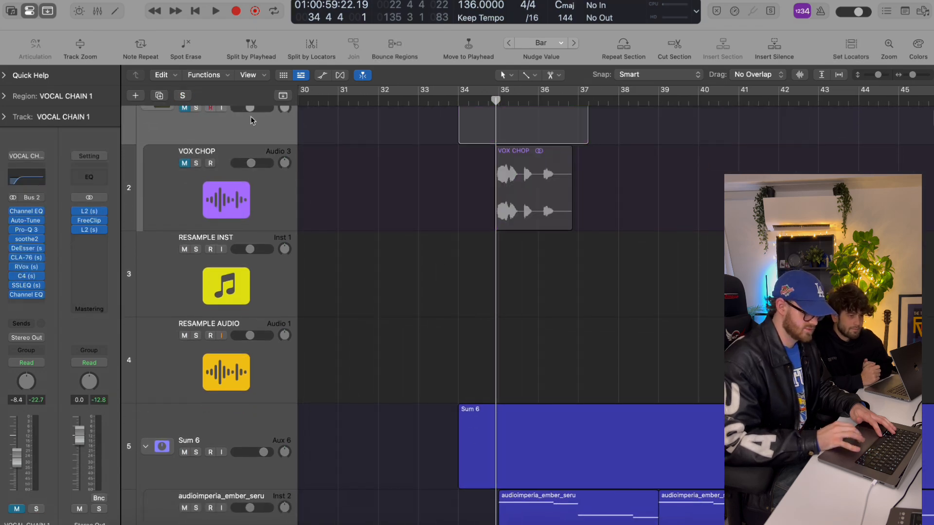
# Solo the VOCAL CHAIN 1 chop track (track 34) and play it from bar 49
pyautogui.scroll(-20, 446, 311)
pyautogui.click(193, 224)
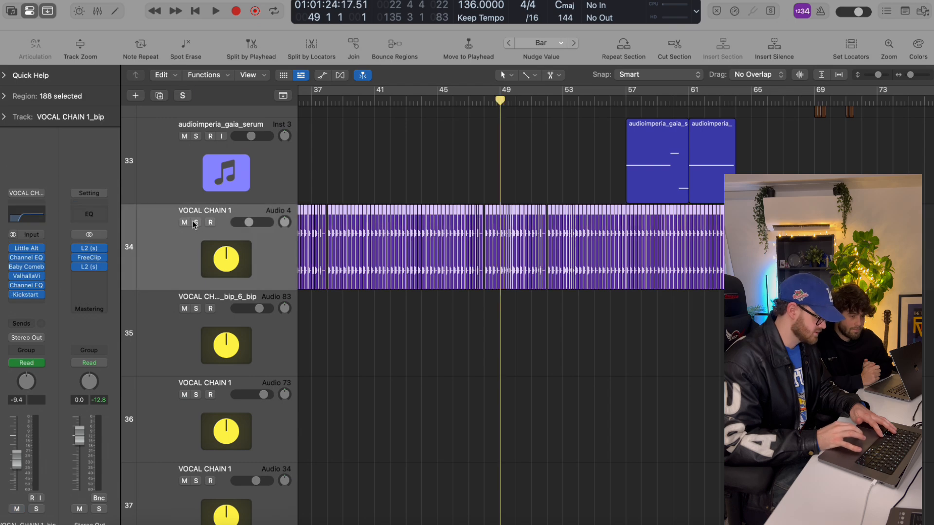
pyautogui.press('space')
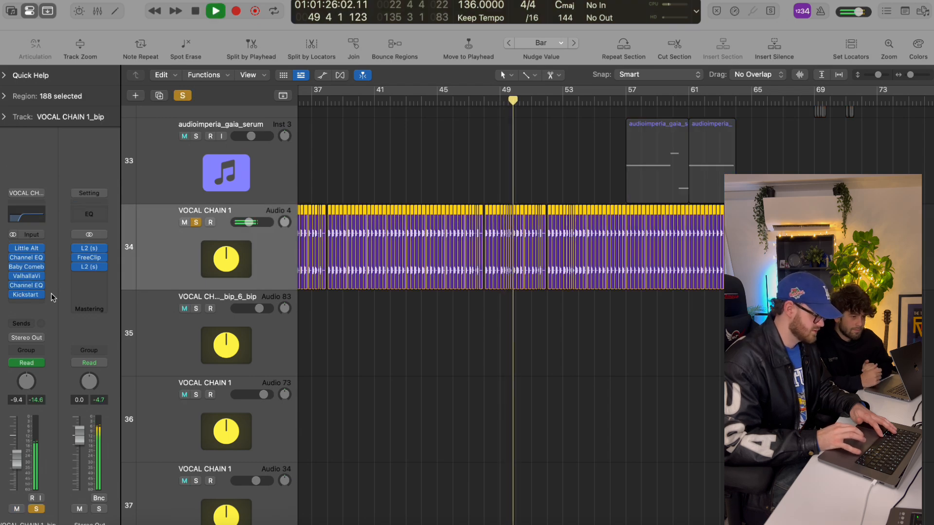
pyautogui.press('space')
pyautogui.press('space')
# Compare the chop track with all plug-ins bypassed, with only Kickstart active, and with every plug-in re-enabled
pyautogui.click(14, 295)
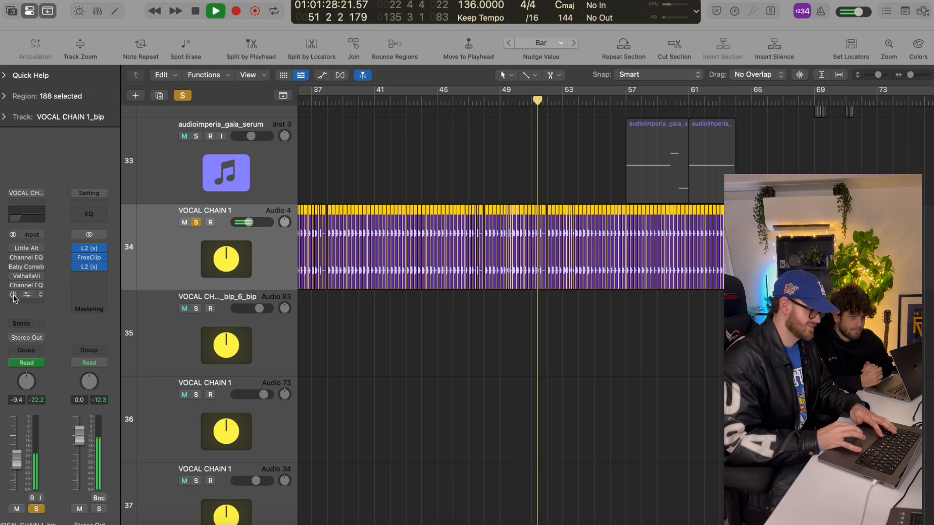
pyautogui.click(14, 295)
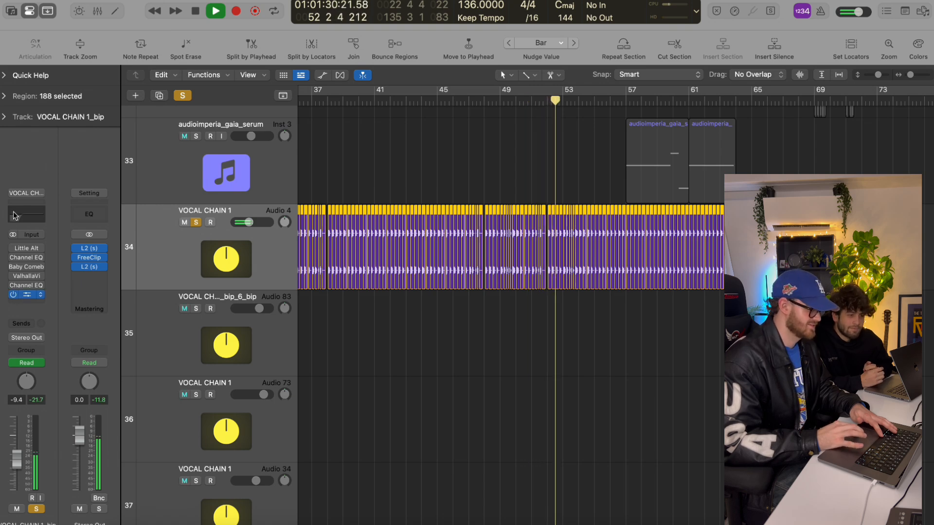
pyautogui.moveTo(14, 249); pyautogui.dragTo(13, 285)
pyautogui.press('super+Right')
pyautogui.press('super+Right')
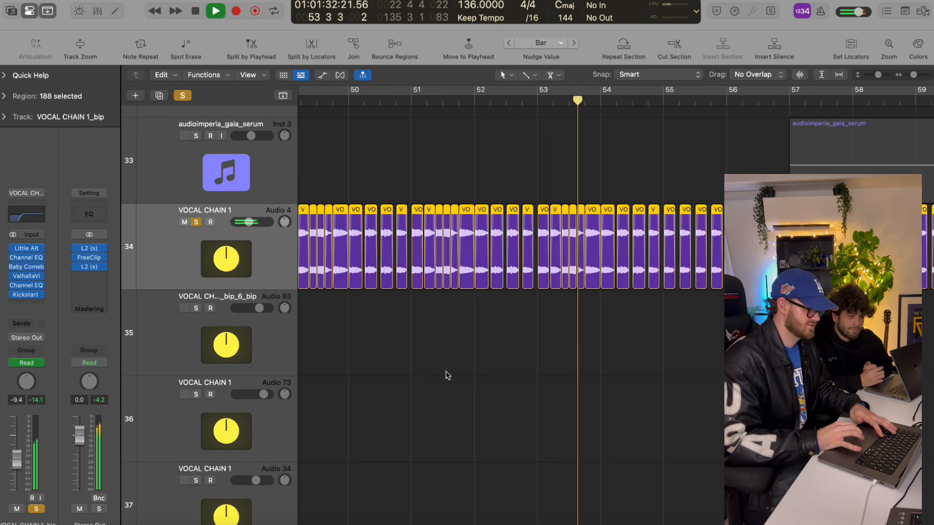
pyautogui.press('super+Left')
pyautogui.press('super+Left')
pyautogui.click(447, 376)
# Audition the Sum 6 stack in solo from bar 39, and clear the solo
pyautogui.press('super+Left')
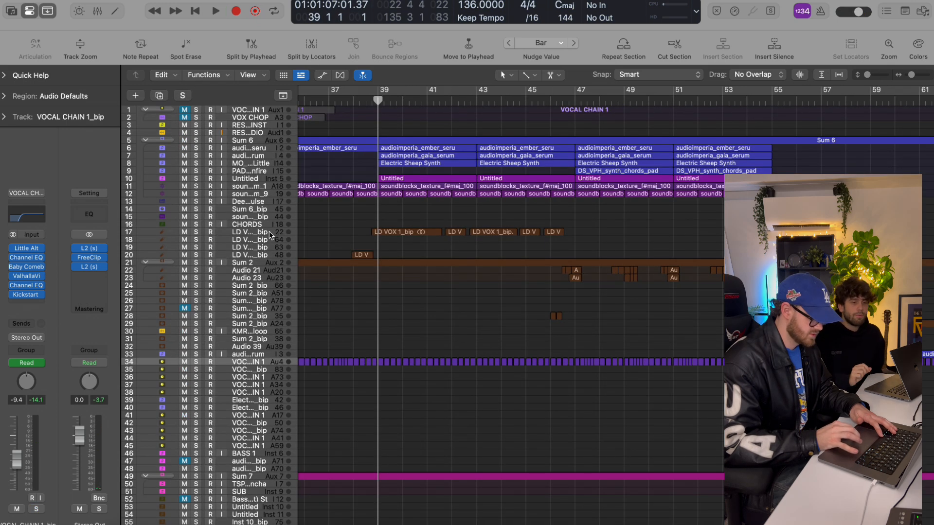
pyautogui.click(263, 233)
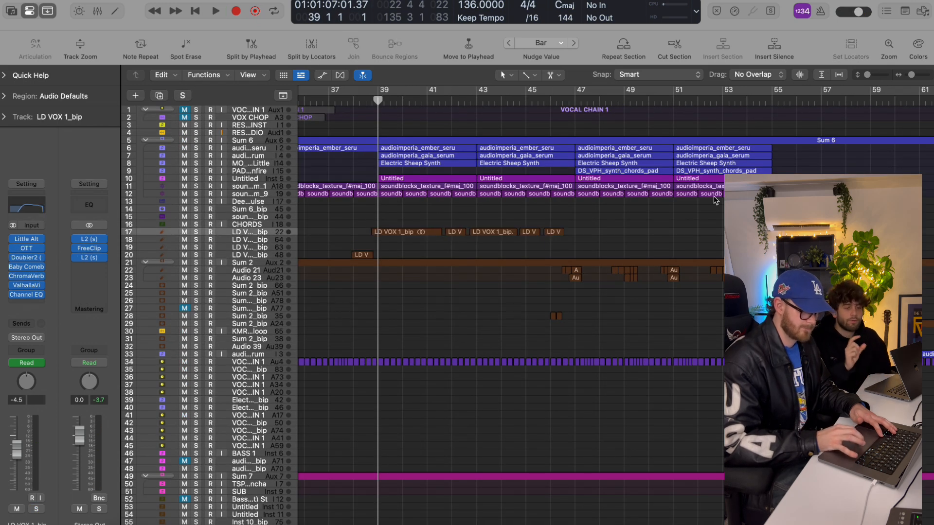
pyautogui.moveTo(873, 74); pyautogui.dragTo(876, 75)
pyautogui.press('super+Right')
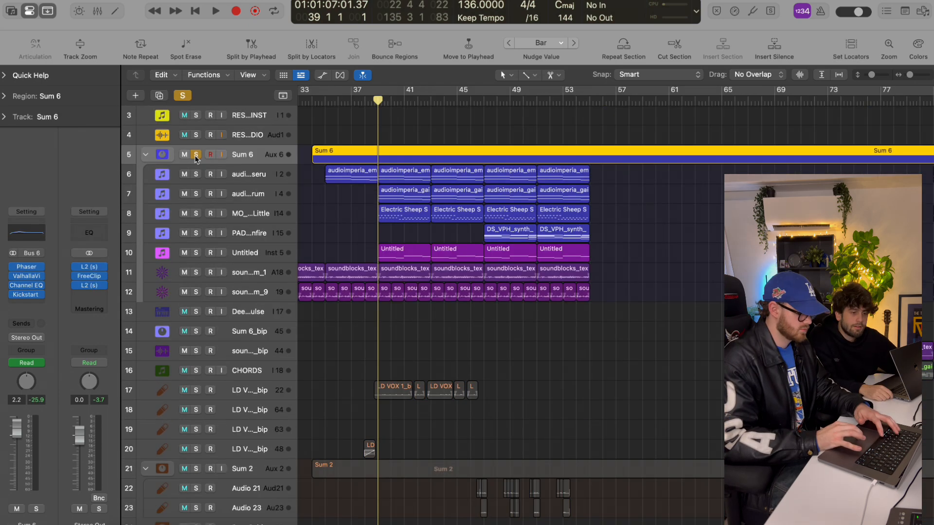
pyautogui.press('space')
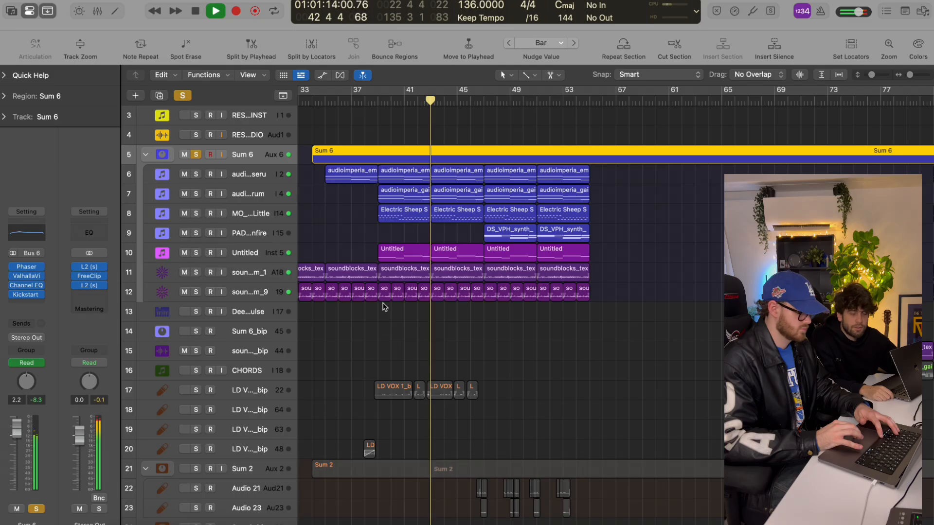
pyautogui.press('space')
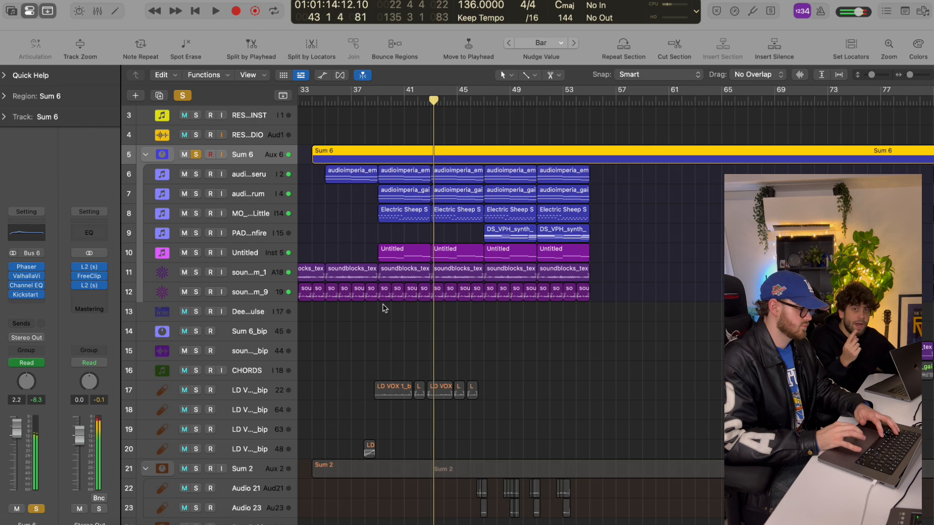
pyautogui.click(185, 96)
# Select the LD VOX 1_bip lead vocal track (track 17) and place the playhead at bar 38 beat 3
pyautogui.click(376, 121)
pyautogui.click(376, 101)
pyautogui.scroll(1, 389, 137)
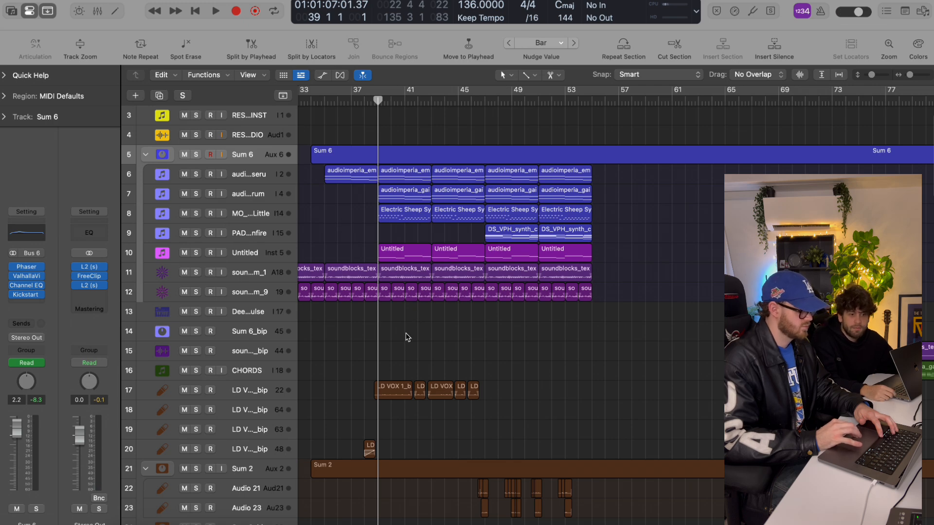
pyautogui.scroll(-4, 406, 335)
pyautogui.click(259, 316)
pyautogui.click(402, 280)
pyautogui.scroll(4, 402, 280)
pyautogui.scroll(4, 401, 279)
pyautogui.click(353, 101)
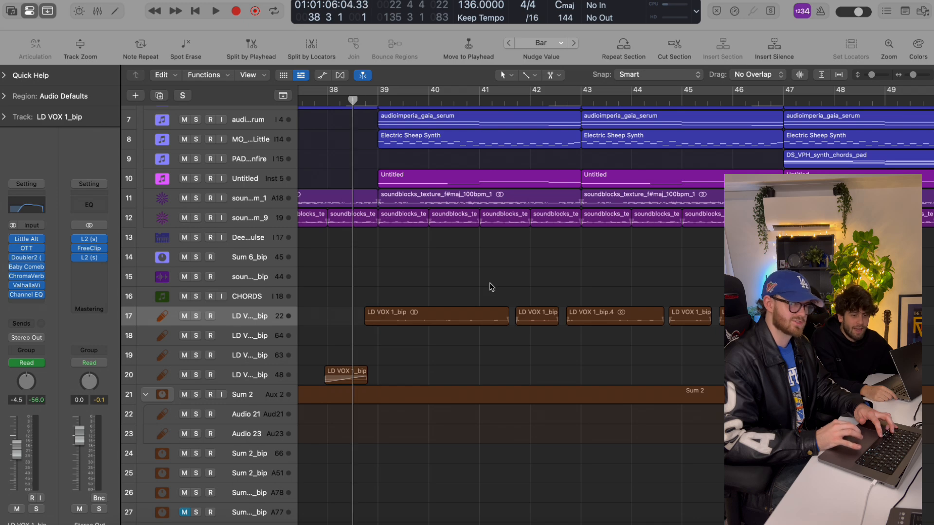
# Examine the waveform of the first LD VOX 1_bip region on track 17 with the tracks enlarged
pyautogui.moveTo(873, 76); pyautogui.dragTo(875, 76)
pyautogui.click(436, 329)
pyautogui.click(460, 293)
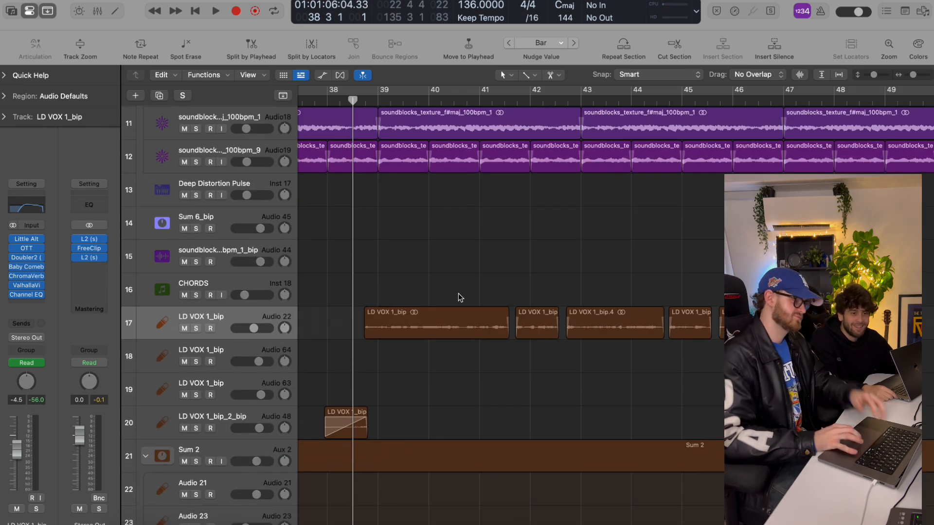
pyautogui.click(251, 323)
pyautogui.click(315, 325)
pyautogui.moveTo(873, 75); pyautogui.dragTo(875, 76)
pyautogui.press('super+Right')
pyautogui.press('super+Right')
pyautogui.press('super+Right')
pyautogui.press('super+Right')
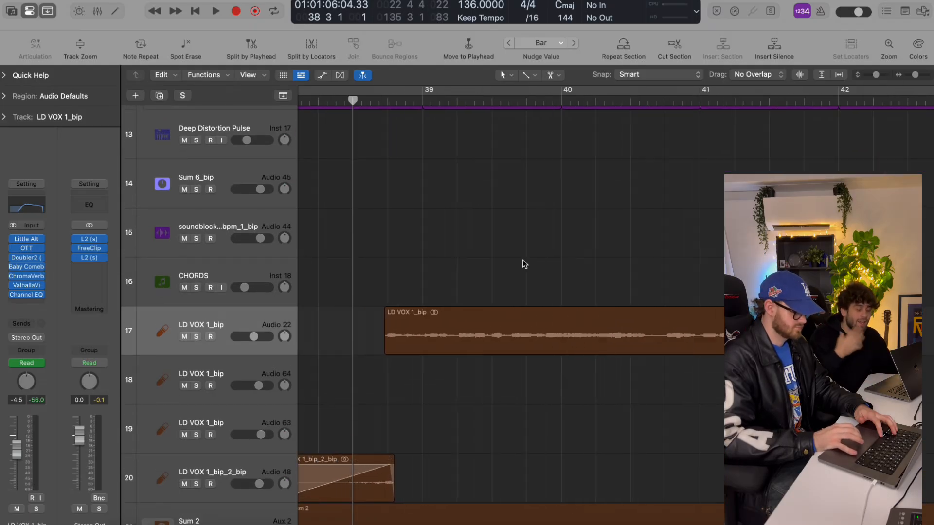
pyautogui.press('super+Right')
pyautogui.press('super+Right')
# Select the first LD VOX 1_bip region on track 17 and inspect its starting edge up close
pyautogui.click(520, 331)
pyautogui.press('super+Right')
pyautogui.click(449, 374)
pyautogui.moveTo(469, 348); pyautogui.dragTo(473, 348)
pyautogui.press('super+Left')
pyautogui.press('super+Left')
pyautogui.press('super+Left')
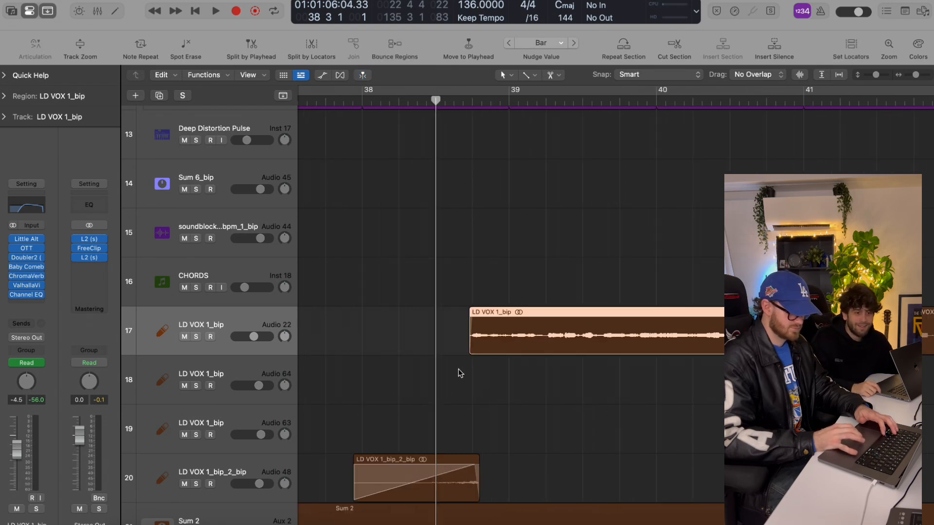
pyautogui.click(460, 373)
# Reselect the LD VOX 1_bip track (track 17) and move the playhead slightly closer to its first region, past bar 38 beat 3
pyautogui.press('super+Left')
pyautogui.press('super+Left')
pyautogui.press('super+Left')
pyautogui.click(248, 327)
pyautogui.click(398, 277)
pyautogui.press('super+Right')
pyautogui.press('super+Right')
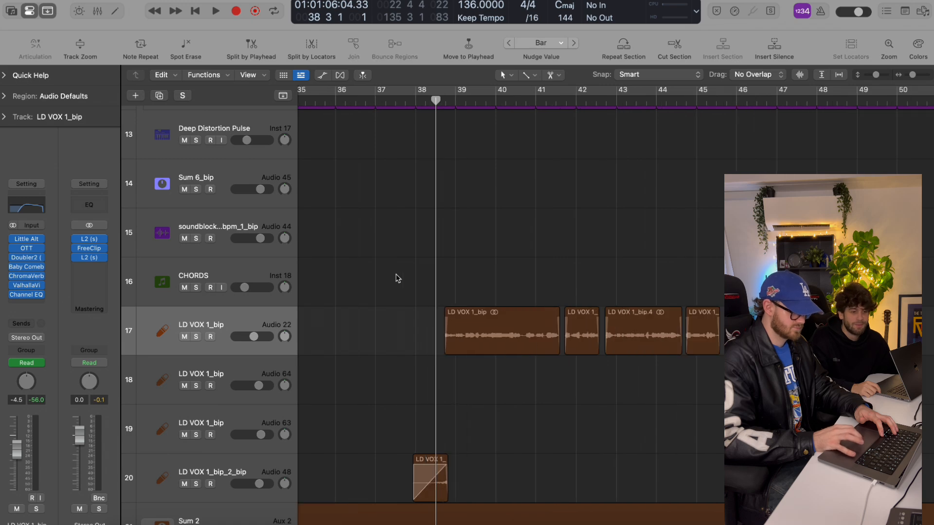
pyautogui.click(432, 101)
pyautogui.moveTo(432, 101); pyautogui.dragTo(439, 101)
pyautogui.press('super+Right')
pyautogui.press('super+Right')
pyautogui.press('super+Right')
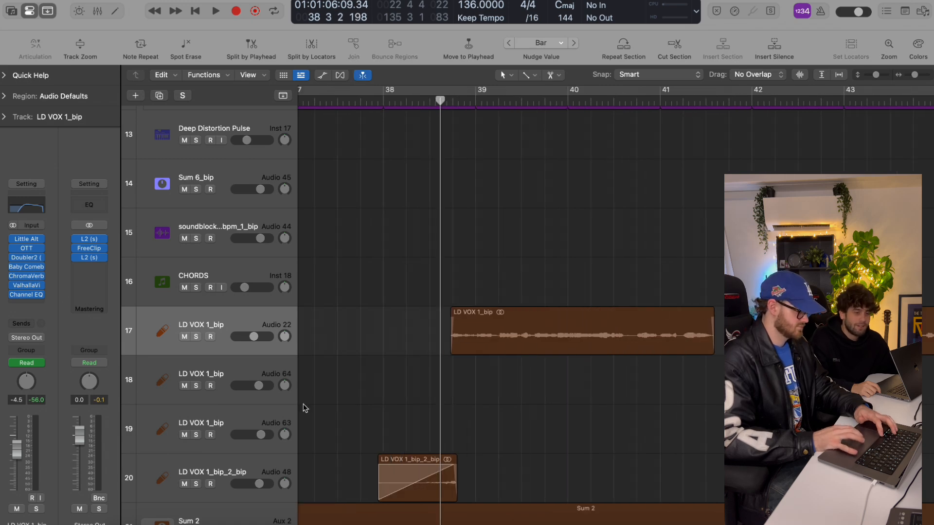
# Place the playhead at bar 38 with the LD VOX 1_bip track (track 17) selected
pyautogui.click(242, 328)
pyautogui.press('super+Left')
pyautogui.press('super+Left')
pyautogui.press('super+Left')
pyautogui.press('super+Left')
pyautogui.click(427, 103)
pyautogui.press('super+Left')
pyautogui.press('super+Left')
# Move the playhead to bar 55, just ahead of the long Sum 2_bip region on track 29
pyautogui.click(469, 241)
pyautogui.press('z')
pyautogui.press('super+Right')
pyautogui.press('super+Right')
pyautogui.press('super+Down')
pyautogui.press('super+Down')
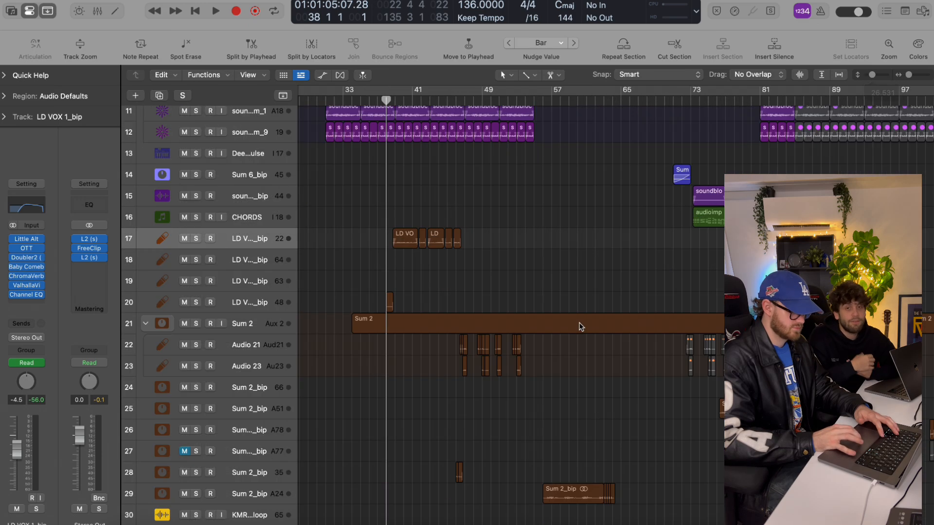
pyautogui.press('super+Right')
pyautogui.scroll(-6, 595, 275)
pyautogui.keyDown('shift'); pyautogui.click(645, 340); pyautogui.keyUp('shift')
pyautogui.press('super+Right')
pyautogui.press('super+Right')
pyautogui.press('super+Right')
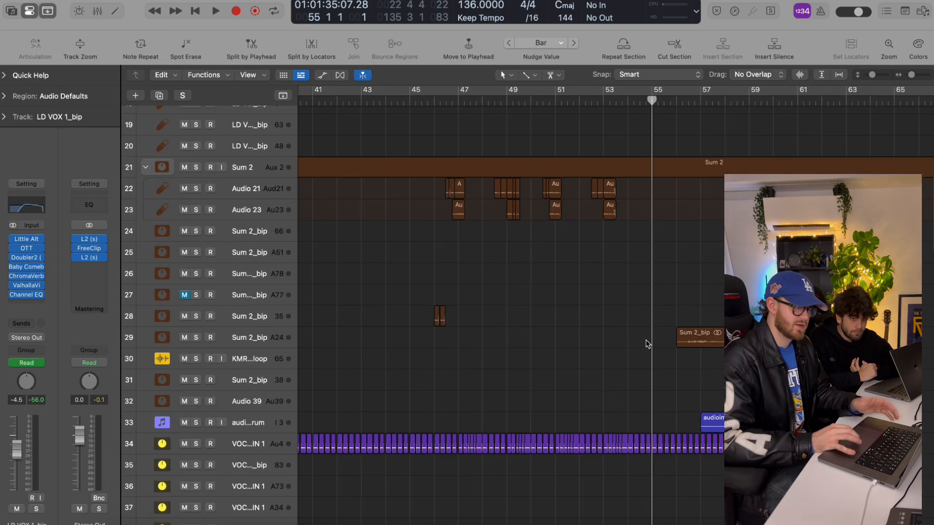
# Solo the BASS 1 track (track 46) and set the playhead to bar 69
pyautogui.scroll(-4, 637, 369)
pyautogui.scroll(-5, 606, 457)
pyautogui.press('z')
pyautogui.press('z')
pyautogui.scroll(-6, 579, 389)
pyautogui.keyDown('shift'); pyautogui.click(576, 304); pyautogui.keyUp('shift')
pyautogui.press('super+Right')
pyautogui.press('super+Right')
pyautogui.press('super+Right')
pyautogui.press('super+Down')
pyautogui.press('super+Down')
pyautogui.press('space')
pyautogui.scroll(15, 580, 300)
pyautogui.press('super+Left')
pyautogui.moveTo(873, 74); pyautogui.dragTo(874, 76)
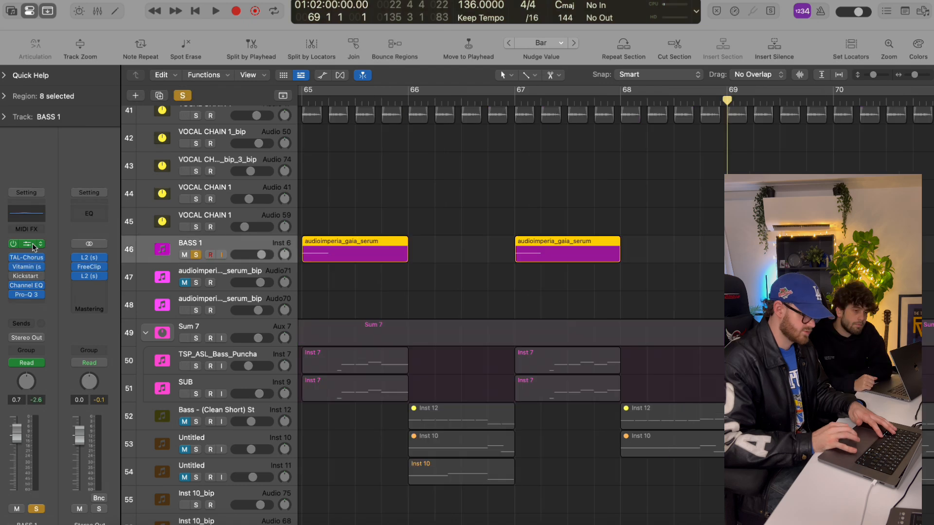
# Open the Current synth on BASS 1 and audition its patch from bar 69
pyautogui.click(28, 244)
pyautogui.click(732, 166)
pyautogui.press('space')
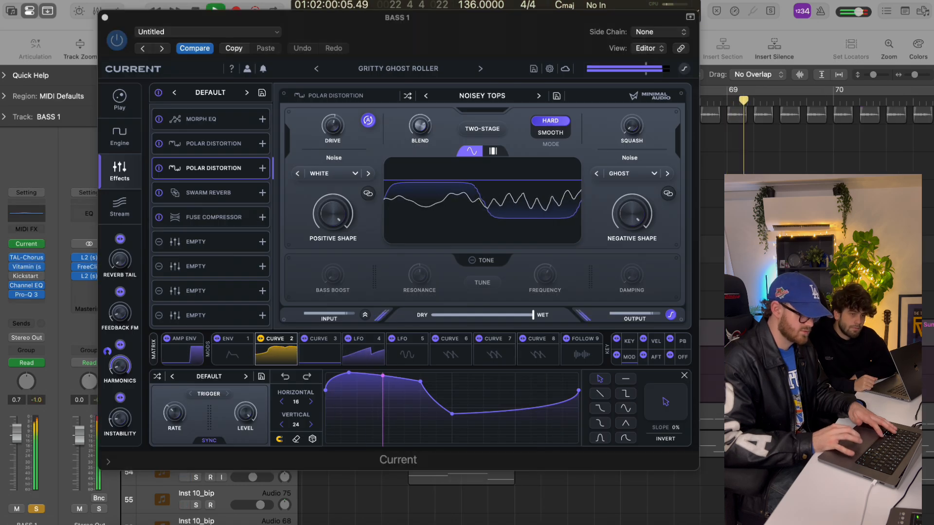
pyautogui.press('space')
# Solo the Sum 7 stack (track 49), select its SUB track and audition the stack from bar 65
pyautogui.press('super+Left')
pyautogui.press('super+Left')
pyautogui.moveTo(485, 36)
pyautogui.mouseDown()
pyautogui.moveTo(405, 31)
pyautogui.moveTo(492, 47)
pyautogui.mouseUp()
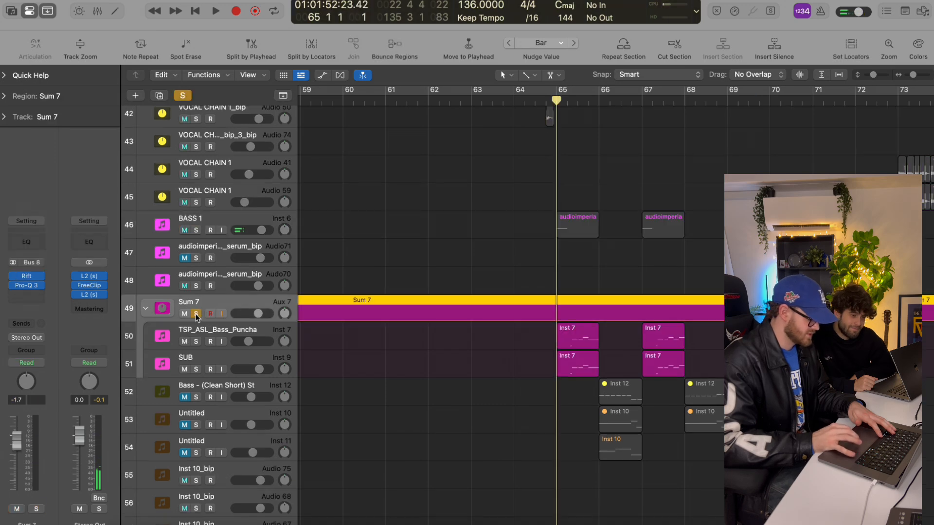
pyautogui.click(241, 358)
pyautogui.click(487, 267)
pyautogui.scroll(1, 545, 146)
pyautogui.press('space')
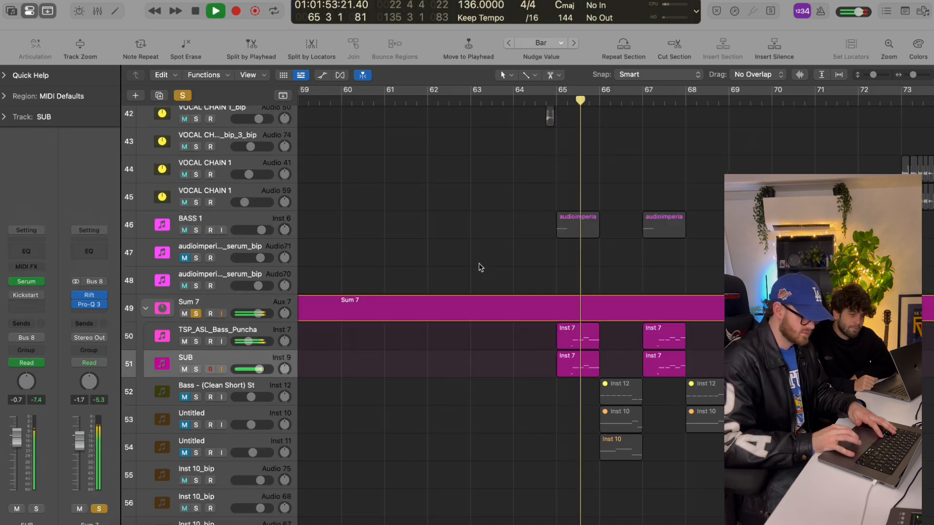
pyautogui.press('space')
pyautogui.scroll(3, 529, 209)
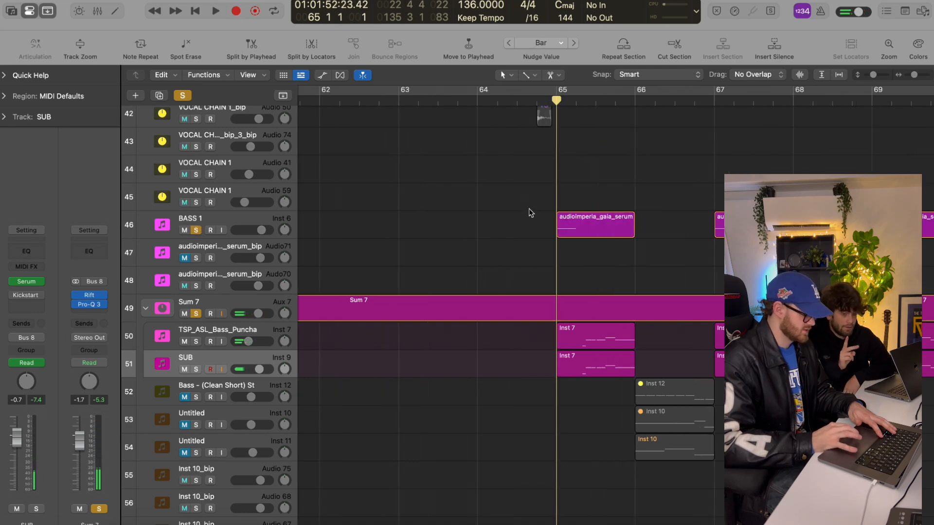
# Solo the TSP_ASL_Bass_Puncha track (track 50) within Sum 7 and audition it from bar 65
pyautogui.click(220, 335)
pyautogui.click(206, 363)
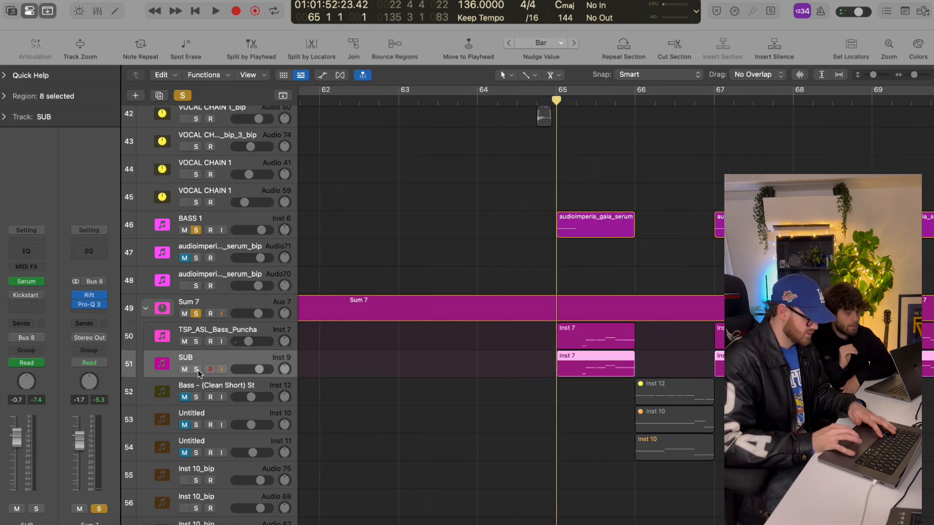
pyautogui.click(197, 330)
pyautogui.click(196, 313)
pyautogui.press('space')
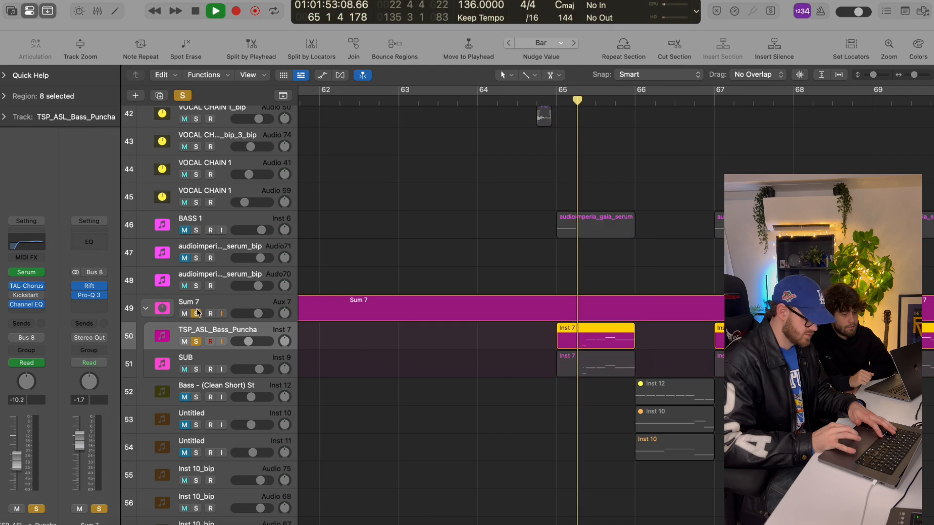
pyautogui.press('space')
# Solo only the SUB track (track 51) and audition it from bar 65
pyautogui.click(196, 314)
pyautogui.click(197, 368)
pyautogui.press('space')
pyautogui.press('space')
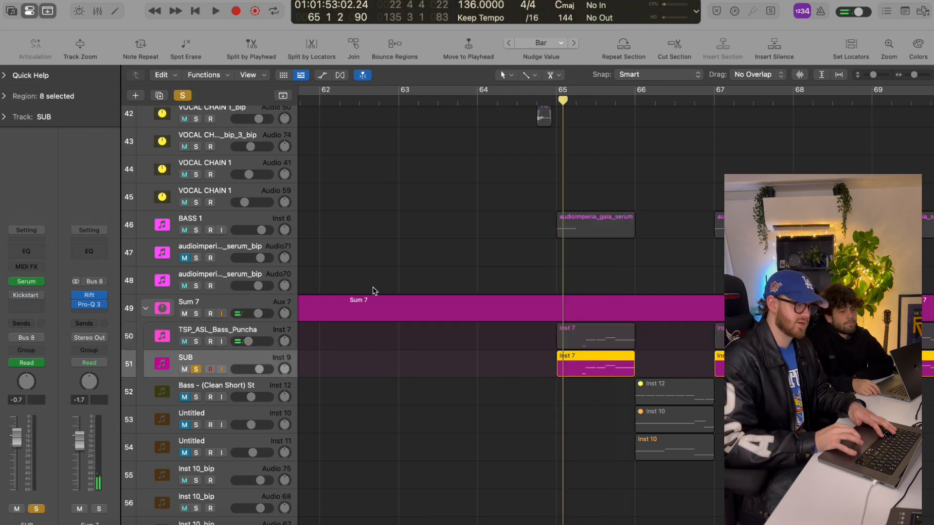
# Clear the solo and play all tracks together from bar 65
pyautogui.press('super+Right')
pyautogui.click(422, 277)
pyautogui.press('space')
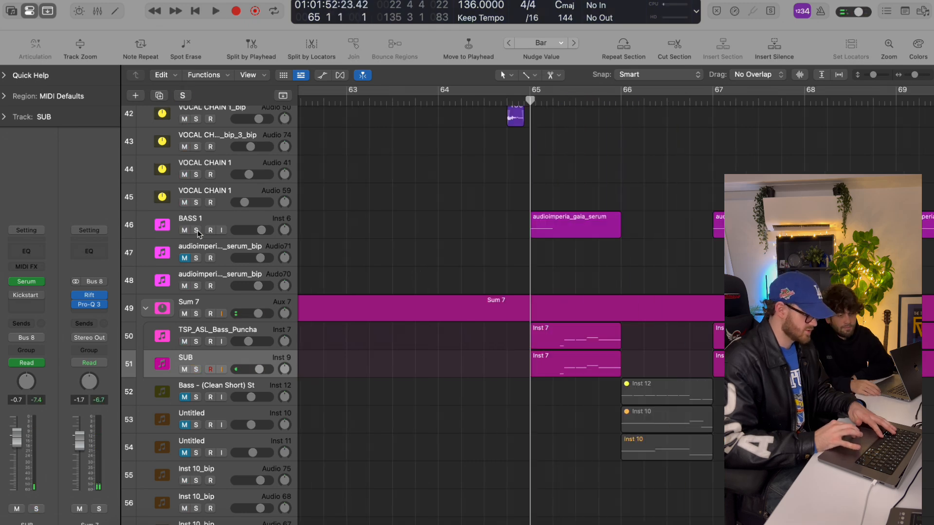
# Solo BASS 1 together with Sum 7 and its two bass tracks and audition the combination from bar 65
pyautogui.click(196, 230)
pyautogui.moveTo(196, 313); pyautogui.dragTo(195, 369)
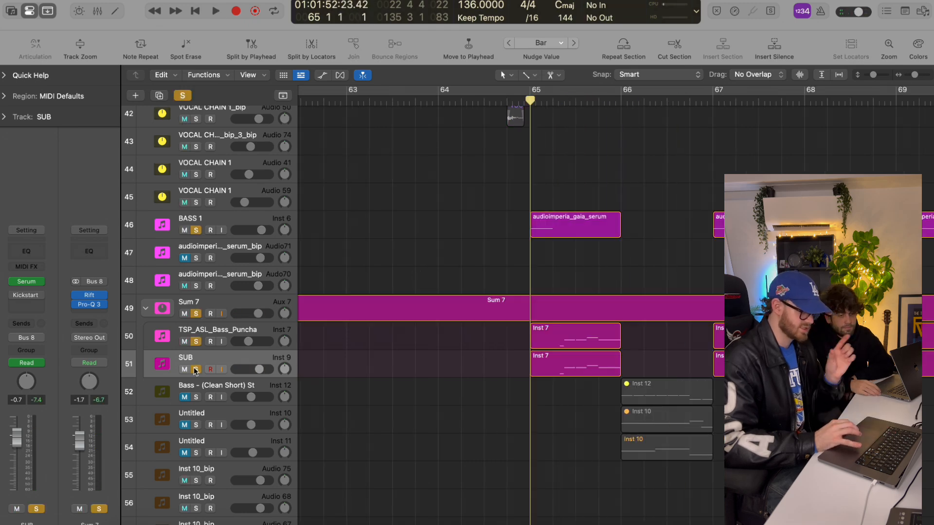
pyautogui.press('space')
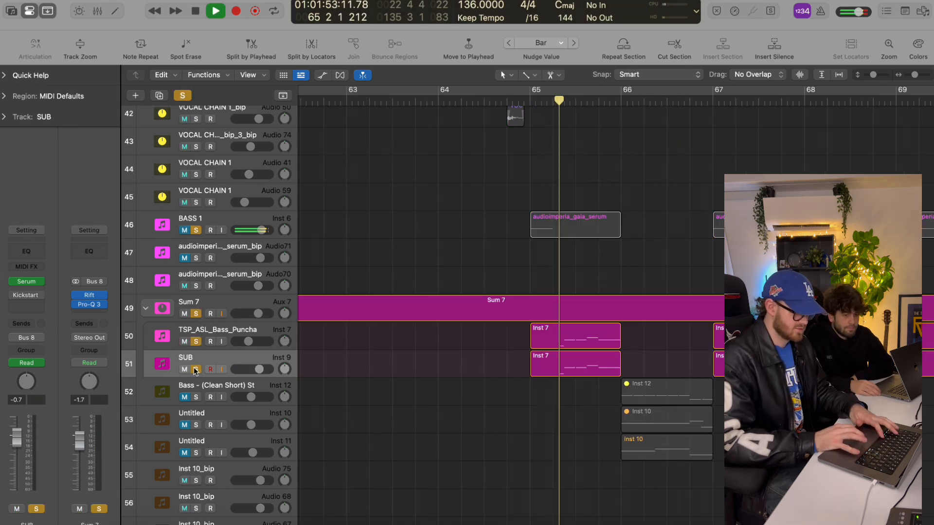
pyautogui.press('space')
# Remove the solos from BASS 1, Sum 7 and its subtracks and bring tracks 50 to 64 into view
pyautogui.moveTo(196, 369); pyautogui.dragTo(196, 229)
pyautogui.hscroll(2, 329, 334)
pyautogui.scroll(-10, 329, 333)
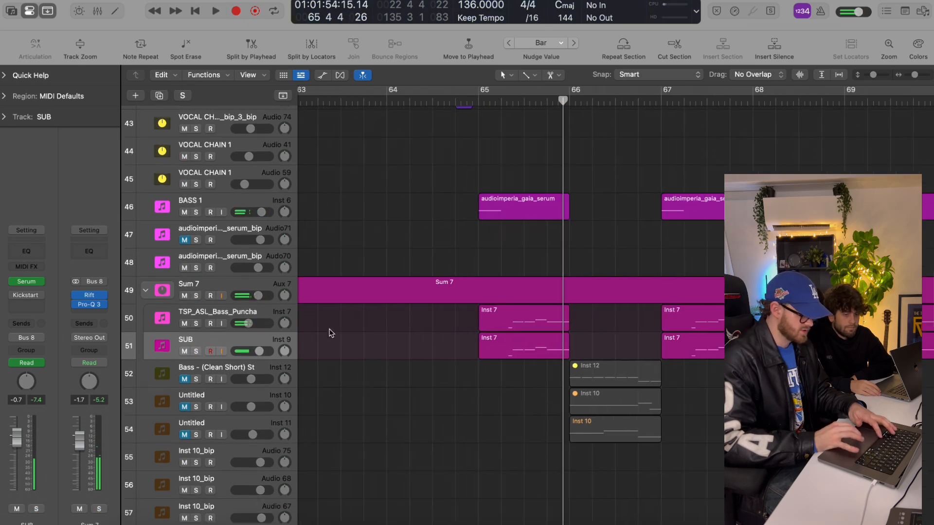
pyautogui.scroll(3, 350, 340)
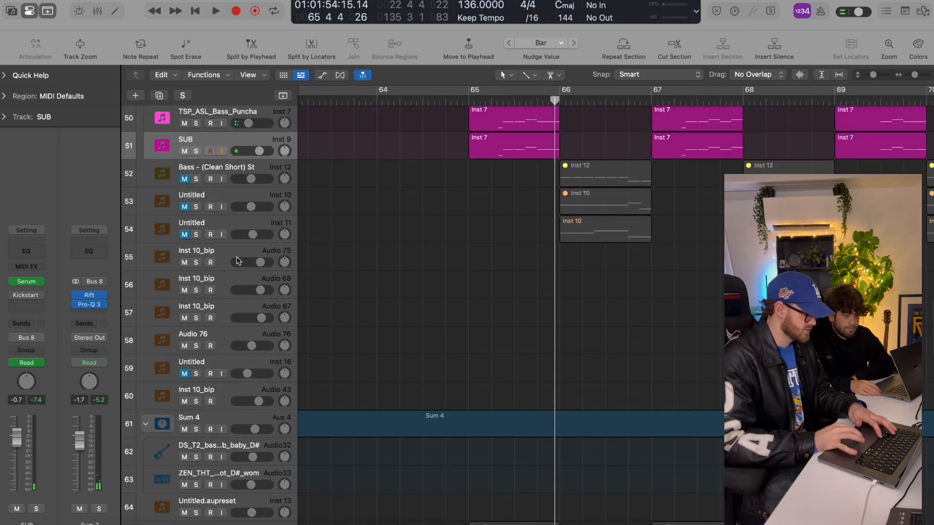
# Show the Current synth of the Untitled track (track 54) and audition the track soloed from bar 66
pyautogui.click(213, 232)
pyautogui.moveTo(503, 24); pyautogui.dragTo(502, 54)
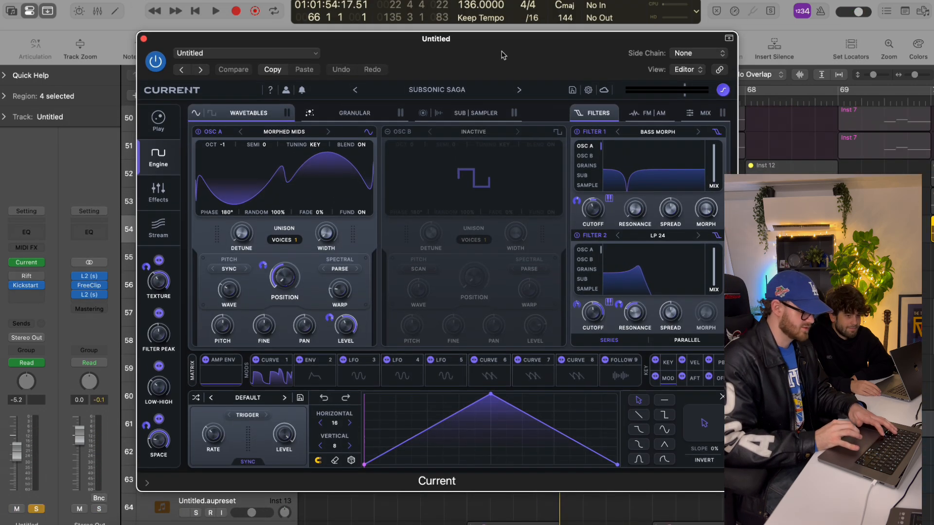
pyautogui.press('space')
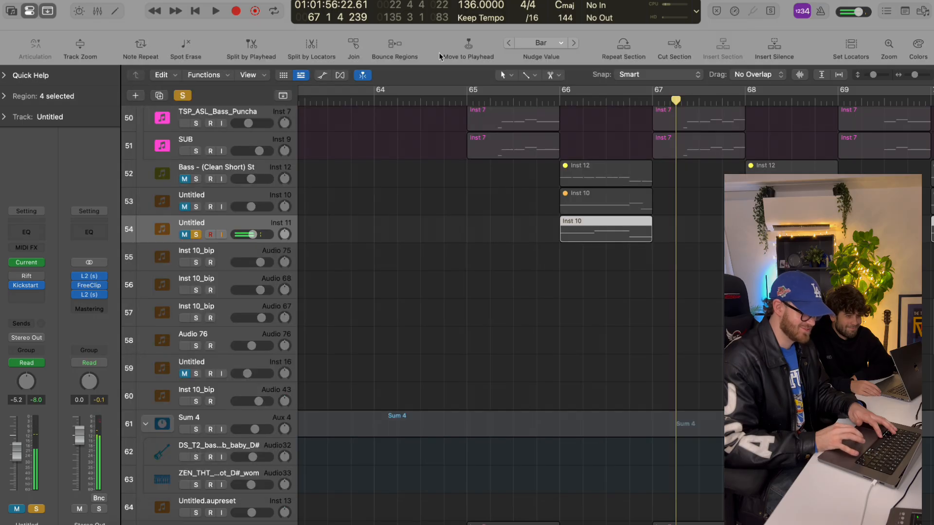
pyautogui.click(558, 100)
pyautogui.press('space')
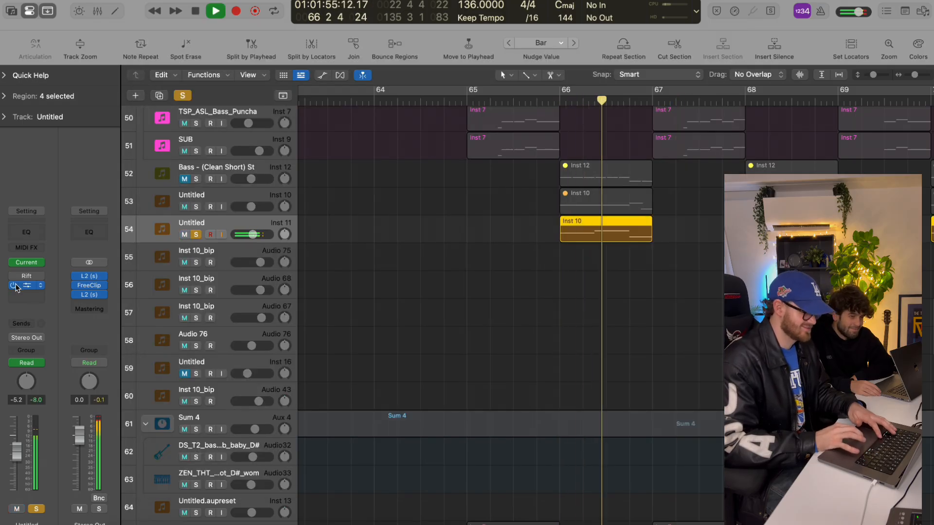
# Mute the Untitled track (track 54), stop playback and clear all solos
pyautogui.press('m')
pyautogui.press('space')
pyautogui.click(184, 95)
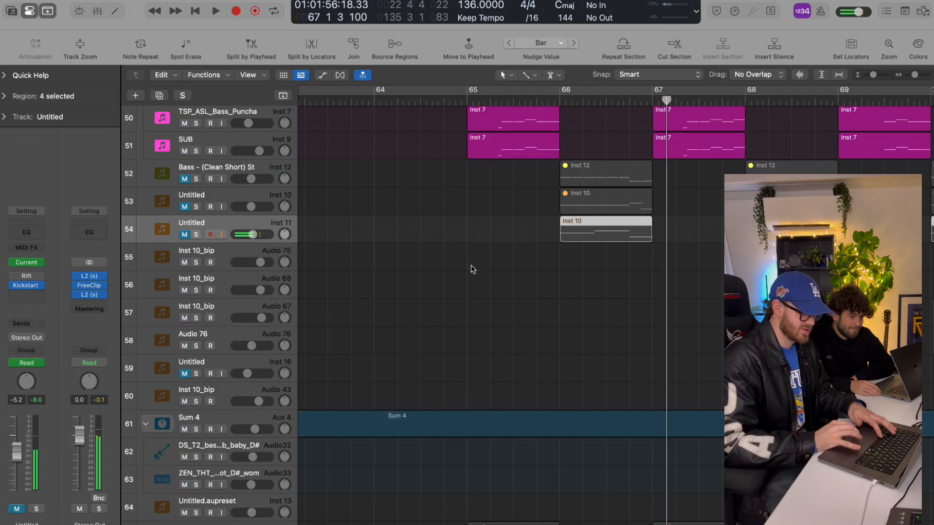
# Play the full mix from around bar 67 with the whole track list in view
pyautogui.scroll(5, 526, 315)
pyautogui.click(620, 290)
pyautogui.press('z')
pyautogui.press('super+Right')
pyautogui.press('super+Right')
pyautogui.press('space')
pyautogui.scroll(-5, 524, 207)
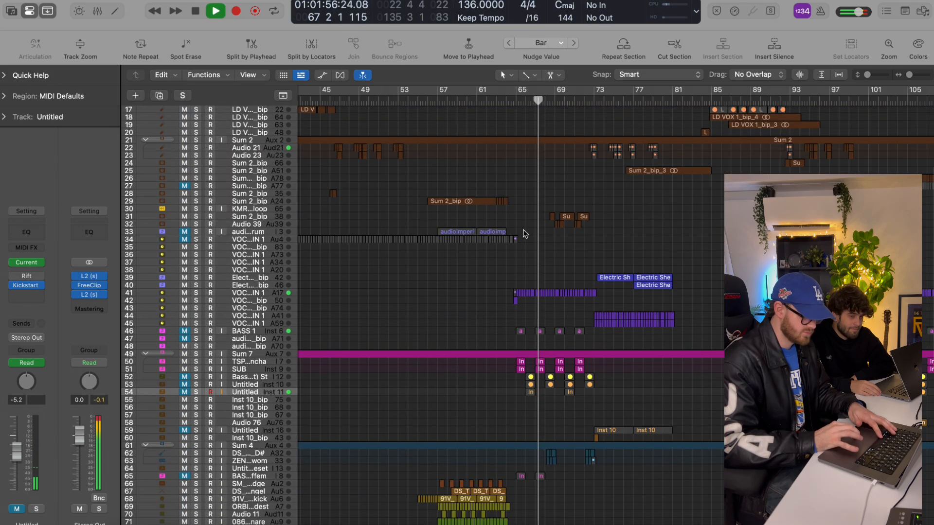
# Follow the playback to the Sum 4 bass regions on tracks 62 and 63 and stop at bar 68
pyautogui.press('super+Right')
pyautogui.press('super+Right')
pyautogui.press('super+Right')
pyautogui.scroll(-10, 552, 341)
pyautogui.scroll(2, 565, 313)
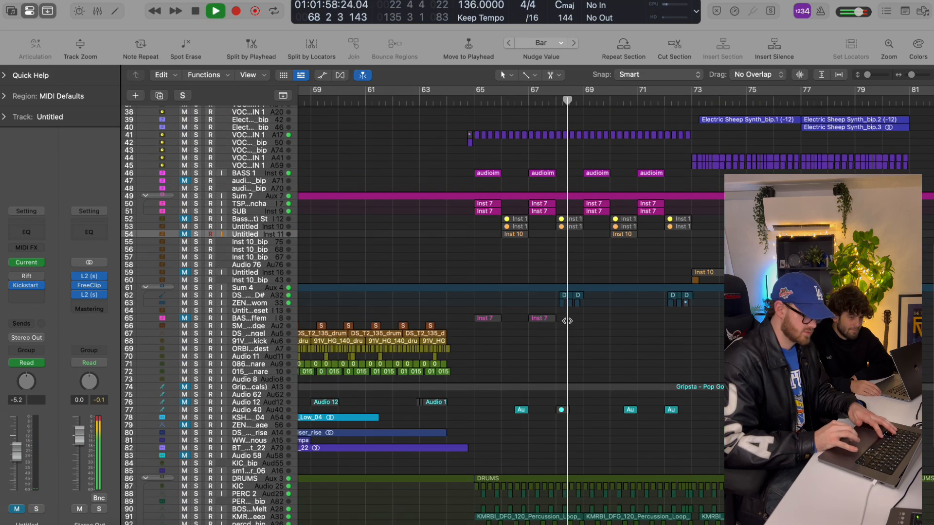
pyautogui.press('super+Right')
pyautogui.press('super+Right')
pyautogui.press('space')
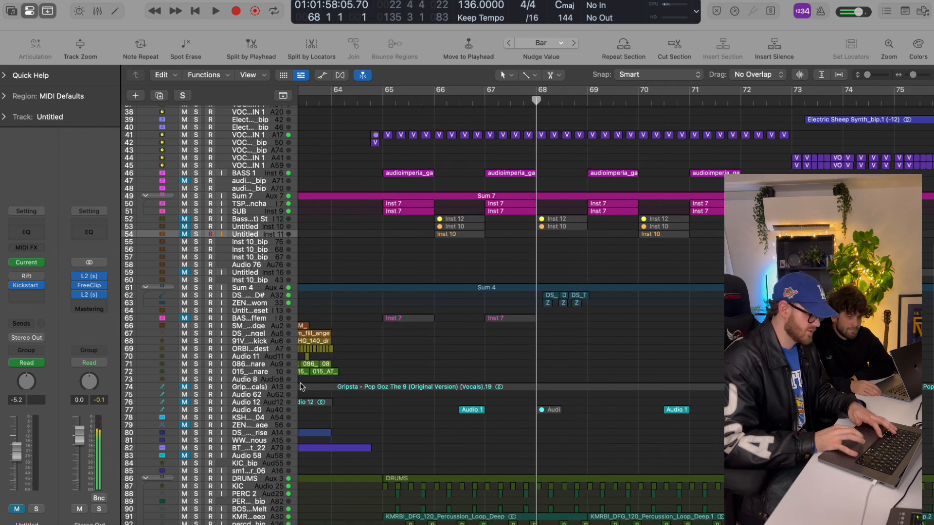
# Solo the Sum 4 stack (track 61), audition it from bar 68 and clear the solo
pyautogui.click(195, 287)
pyautogui.press('super+Down')
pyautogui.press('super+Down')
pyautogui.press('space')
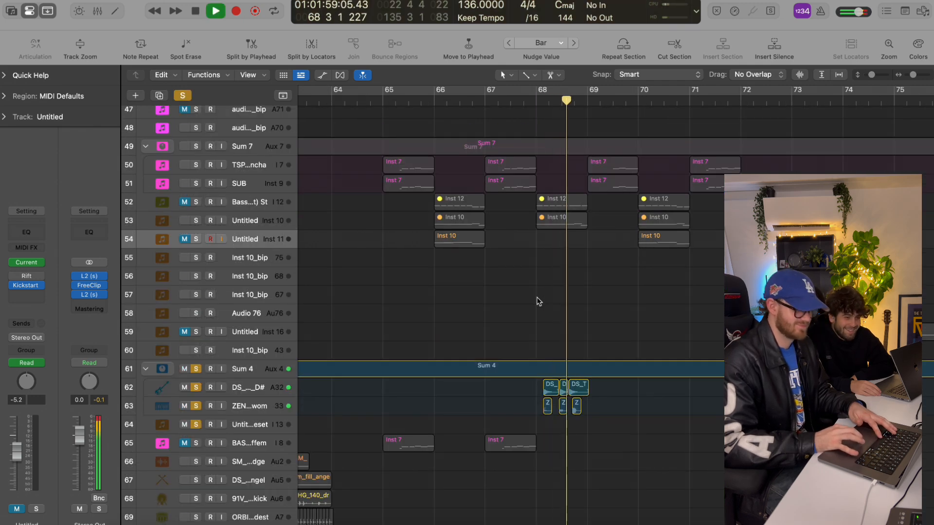
pyautogui.press('space')
pyautogui.click(183, 96)
# Audition Sum 4 soloed from bar 68 with its tracks enlarged, and mute the ZEN_THT bass track (track 63)
pyautogui.press('super+Left')
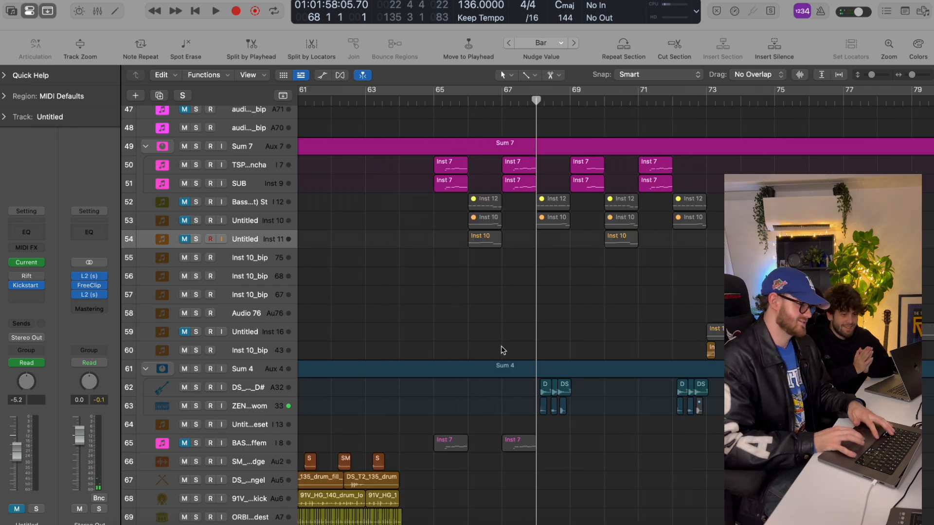
pyautogui.press('super+Right')
pyautogui.press('space')
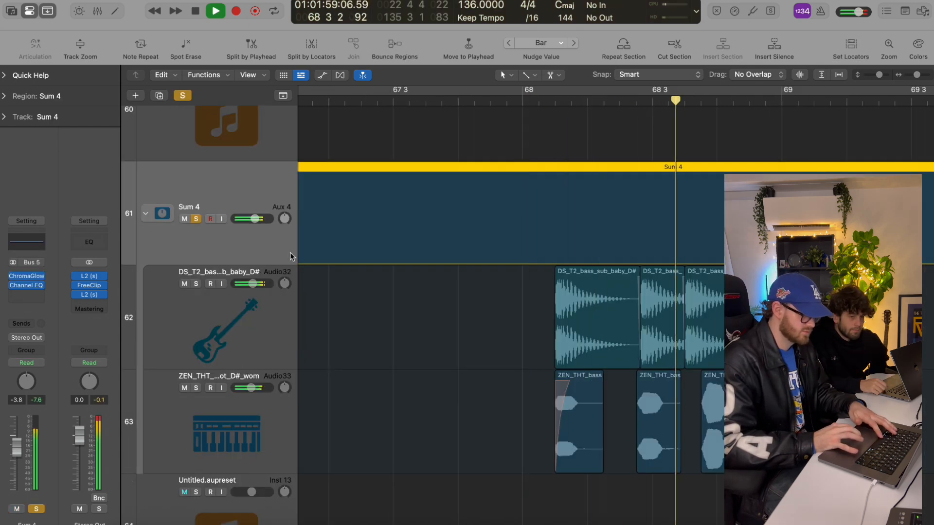
pyautogui.click(250, 435)
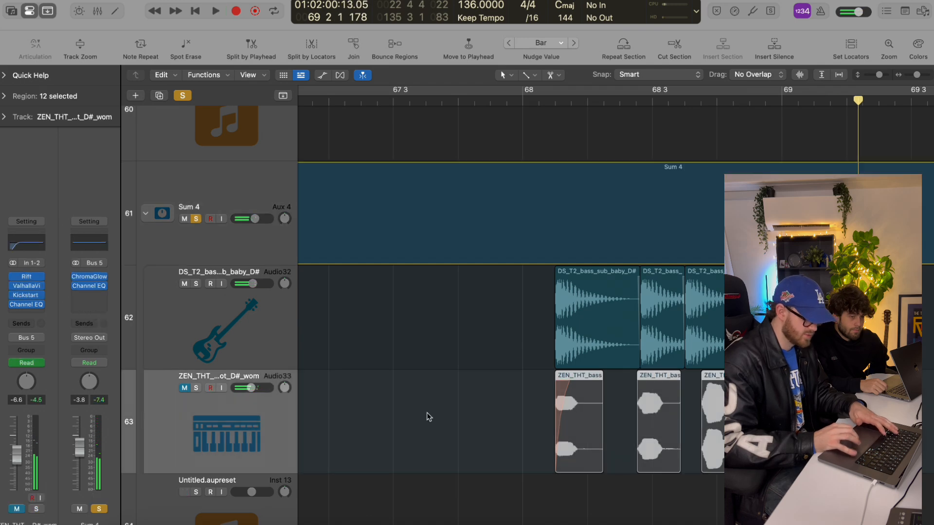
# Clear the solo, show the whole arrangement and place the playhead at bar 73
pyautogui.press('a')
pyautogui.press('super+Right')
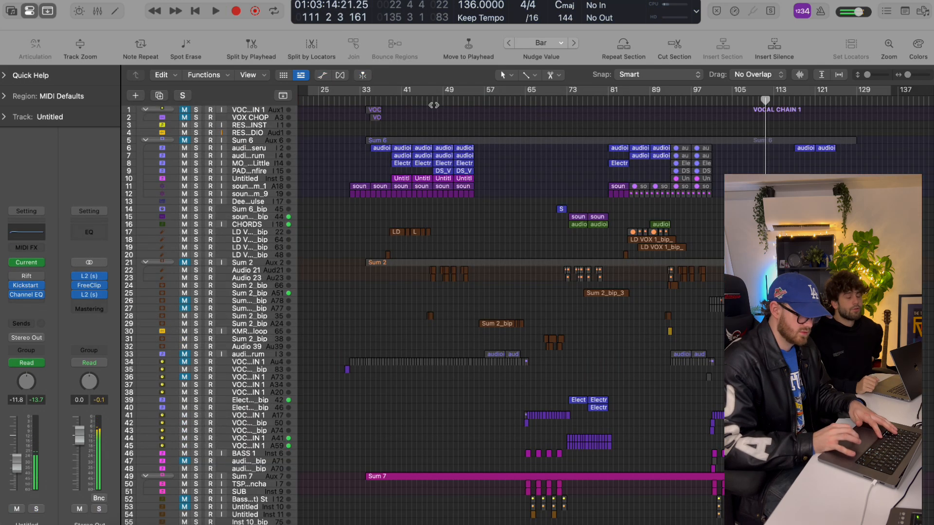
pyautogui.click(436, 104)
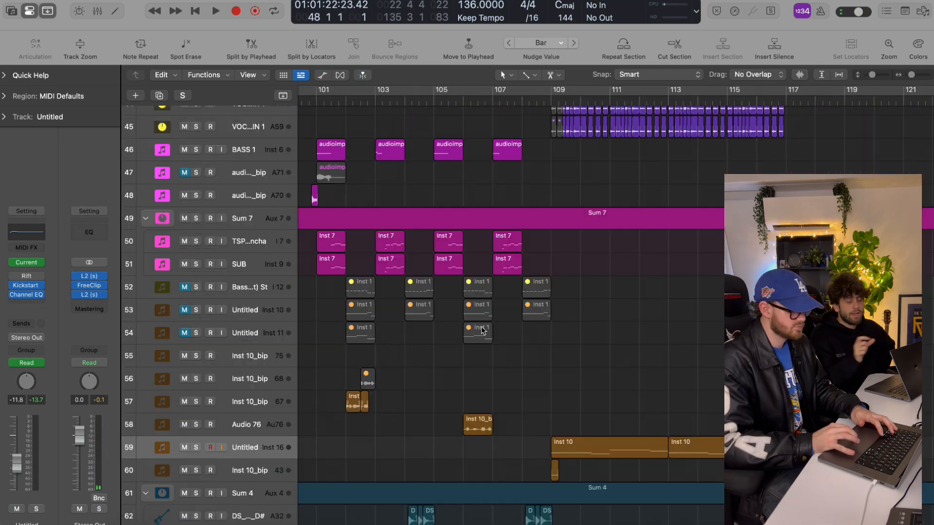
pyautogui.press('z')
pyautogui.press('super+Right')
pyautogui.hscroll(2, 619, 255)
pyautogui.click(629, 101)
pyautogui.moveTo(868, 76); pyautogui.dragTo(871, 76)
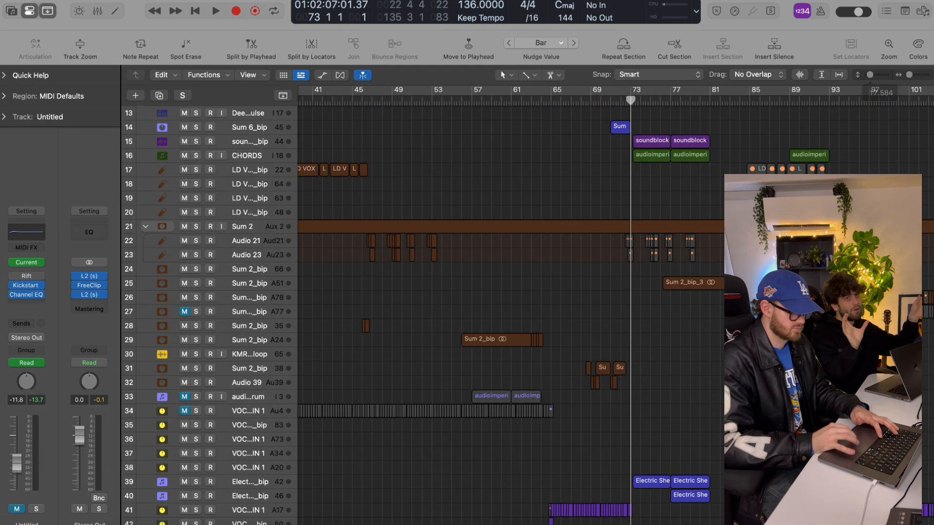
# Examine how the vocal, synth and bass regions are arranged around bar 73 across the tracks
pyautogui.scroll(3, 663, 375)
pyautogui.scroll(-4, 662, 375)
pyautogui.scroll(-3, 667, 360)
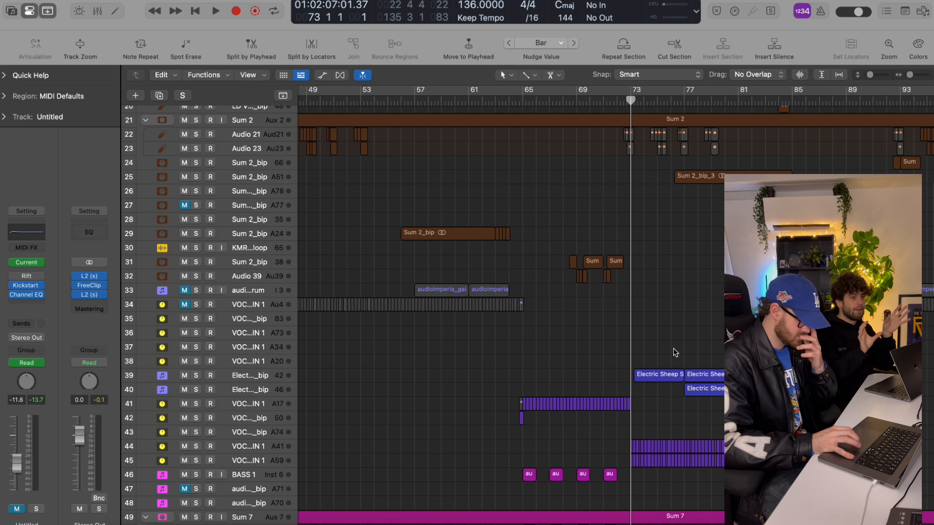
pyautogui.scroll(2, 672, 304)
pyautogui.scroll(-5, 672, 303)
pyautogui.scroll(4, 672, 303)
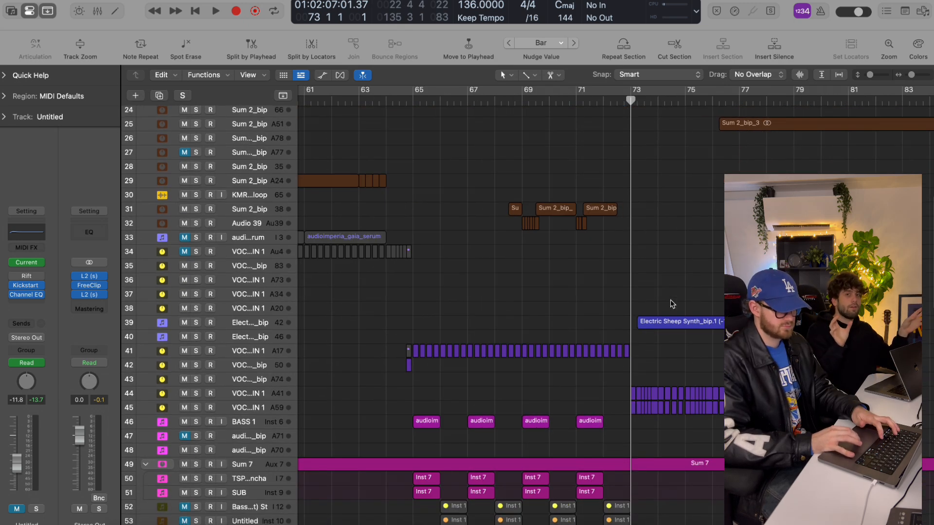
pyautogui.scroll(-6, 663, 389)
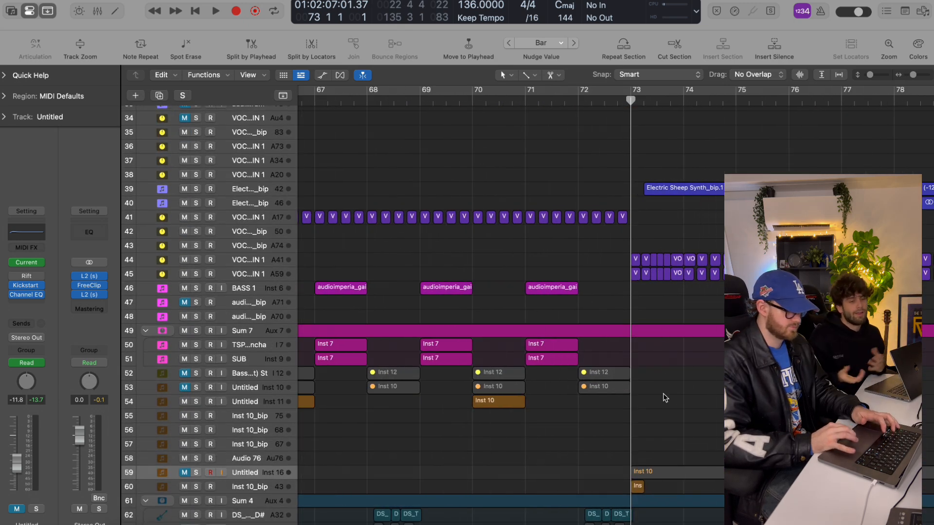
pyautogui.scroll(4, 615, 381)
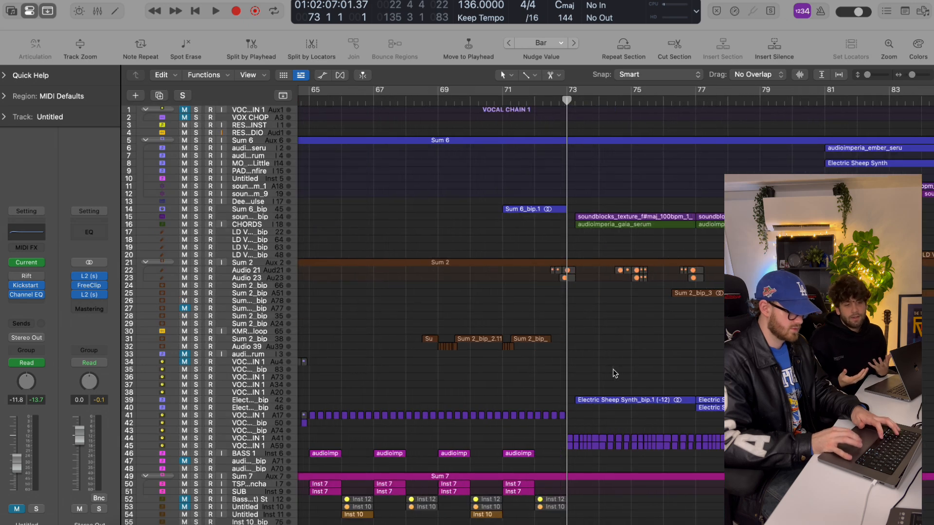
# Move the playhead back to bar 72 beat 2 and bring the bass and drum tracks into view
pyautogui.moveTo(531, 101); pyautogui.dragTo(542, 127)
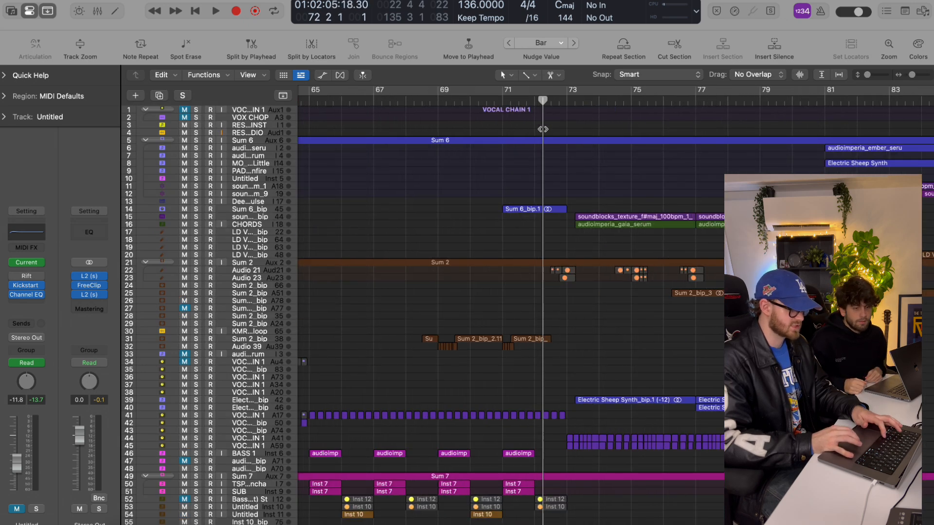
pyautogui.scroll(-5, 557, 334)
pyautogui.scroll(-3, 583, 358)
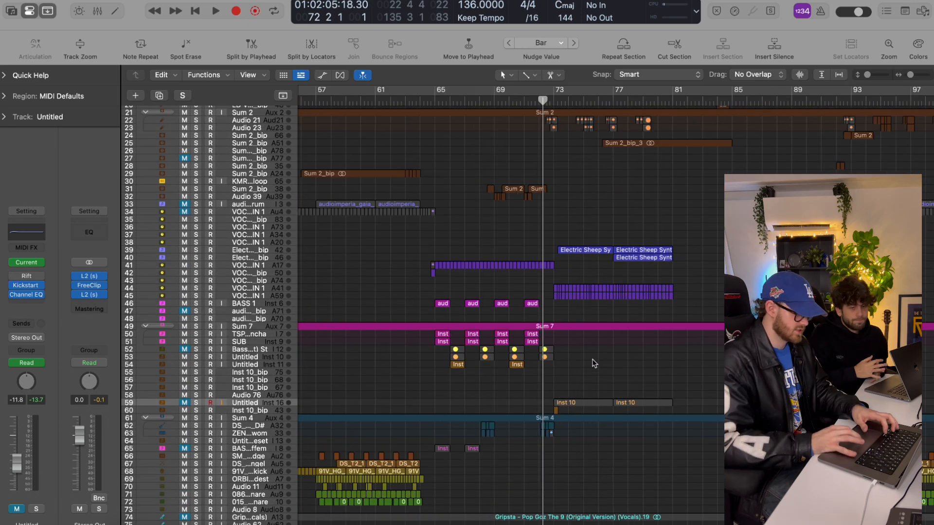
# Zoom in on the bass section, step the playhead through bars 69 and 71, and audition the passage
pyautogui.press('super+Right')
pyautogui.press('super+Right')
pyautogui.click(447, 100)
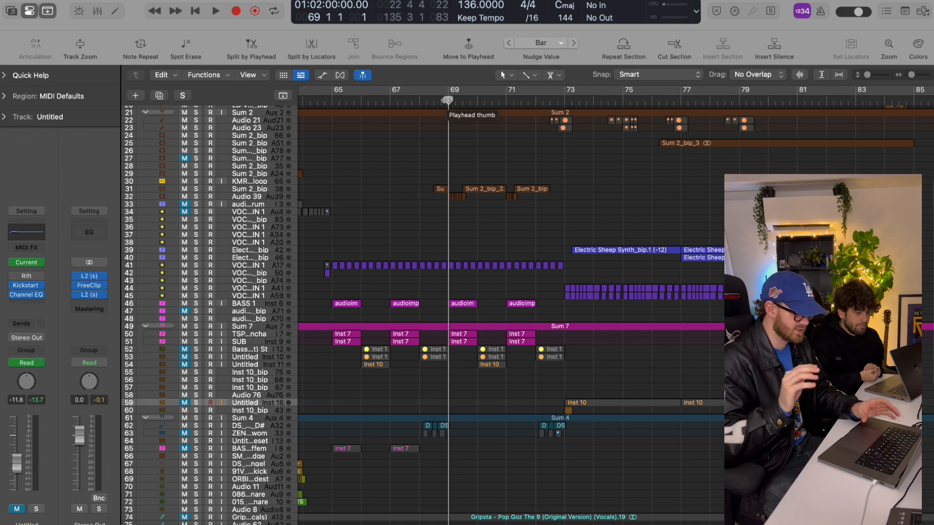
pyautogui.click(513, 100)
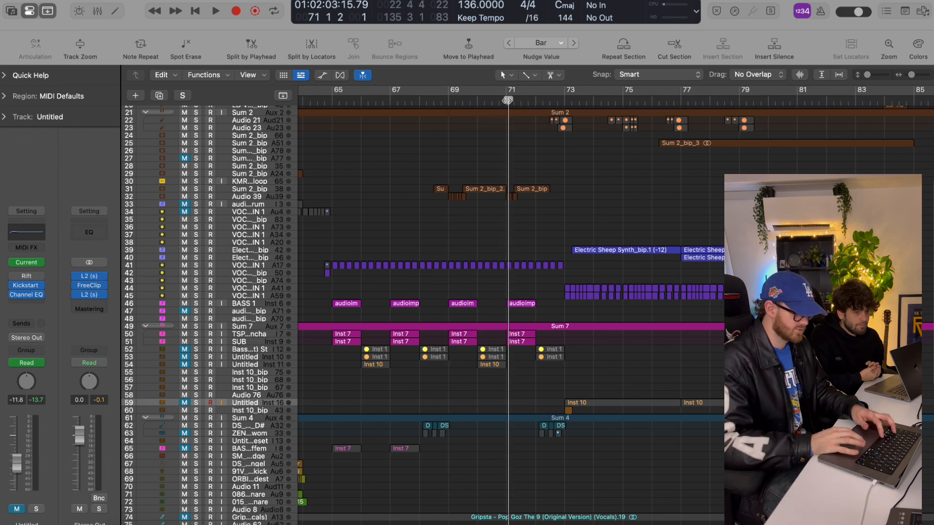
pyautogui.click(535, 100)
pyautogui.click(504, 100)
pyautogui.click(537, 100)
pyautogui.press('space')
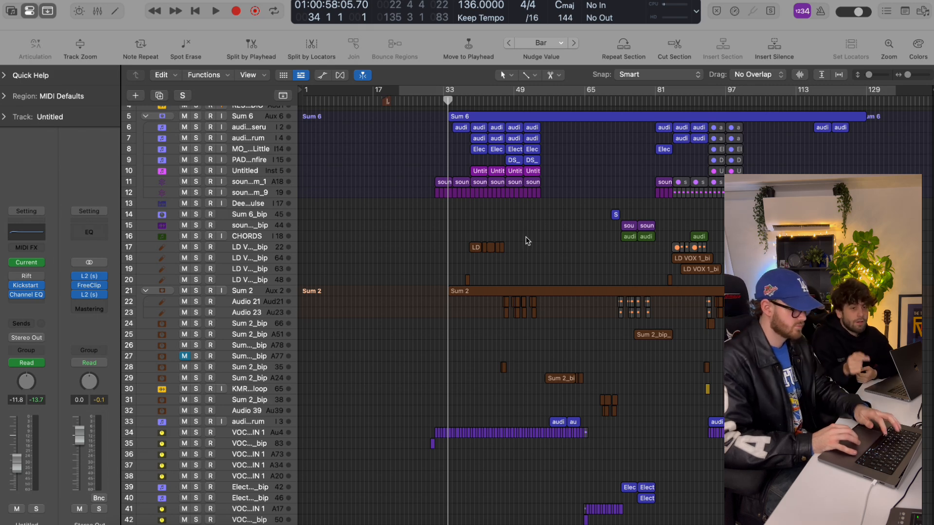
# Enlarge the lead vocal tracks and place the playhead at bar 38, at the start of the track 20 region
pyautogui.scroll(1, 556, 253)
pyautogui.press('super+Right')
pyautogui.press('super+Right')
pyautogui.moveTo(871, 71); pyautogui.dragTo(875, 73)
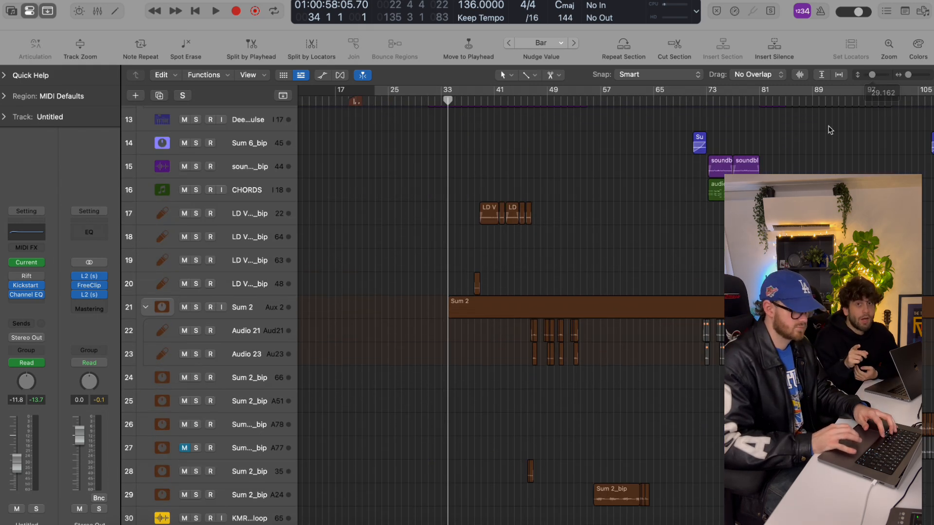
pyautogui.press('super+Right')
pyautogui.press('super+Right')
pyautogui.click(507, 159)
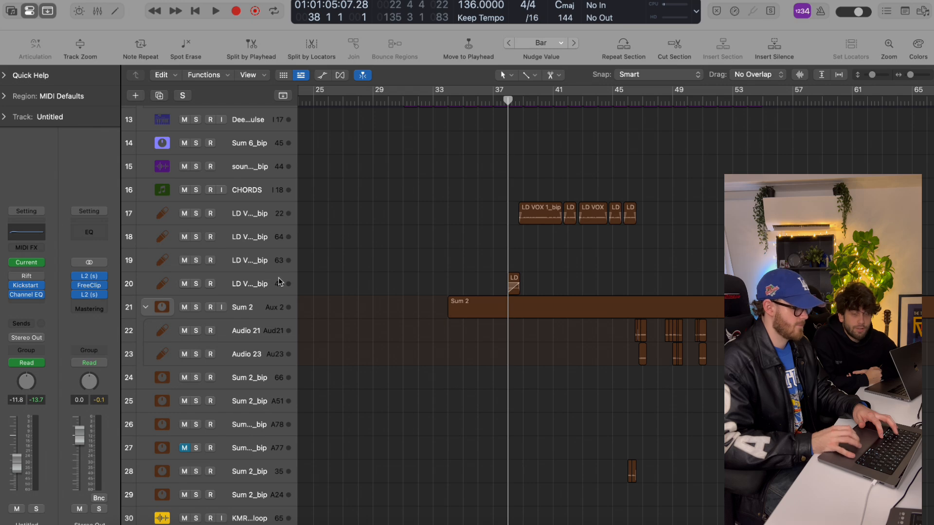
pyautogui.press('super+Right')
pyautogui.press('super+Right')
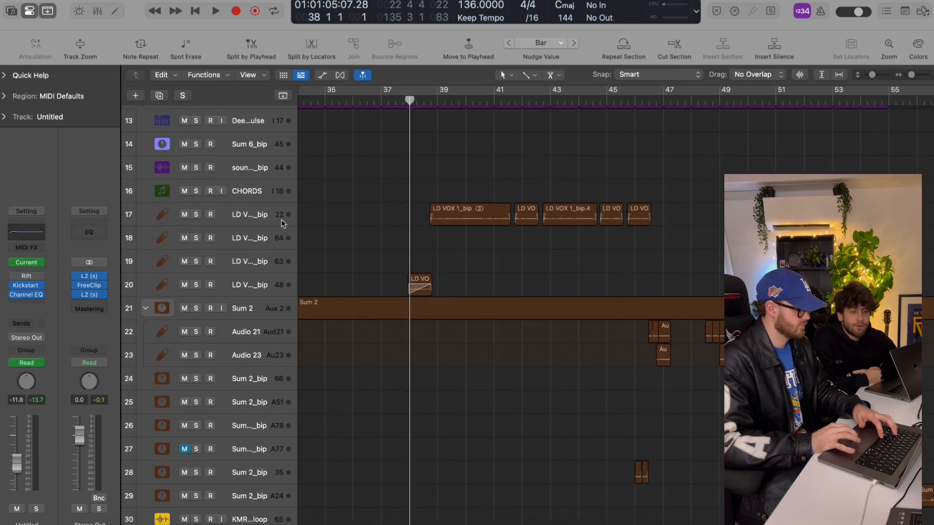
# Inspect the lead vocal tracks, then select Audio 21 in the Sum 2 stack to show its effects chain
pyautogui.click(283, 223)
pyautogui.hscroll(3, 500, 271)
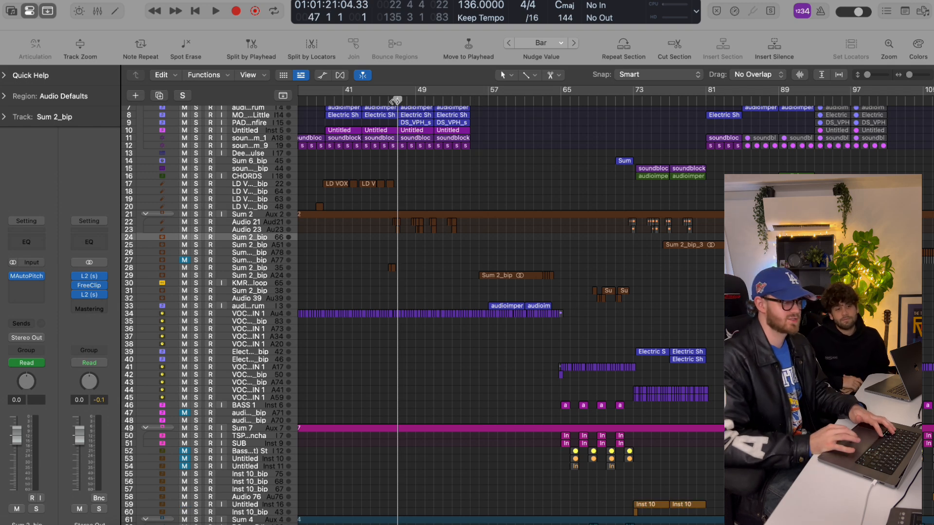
pyautogui.click(257, 222)
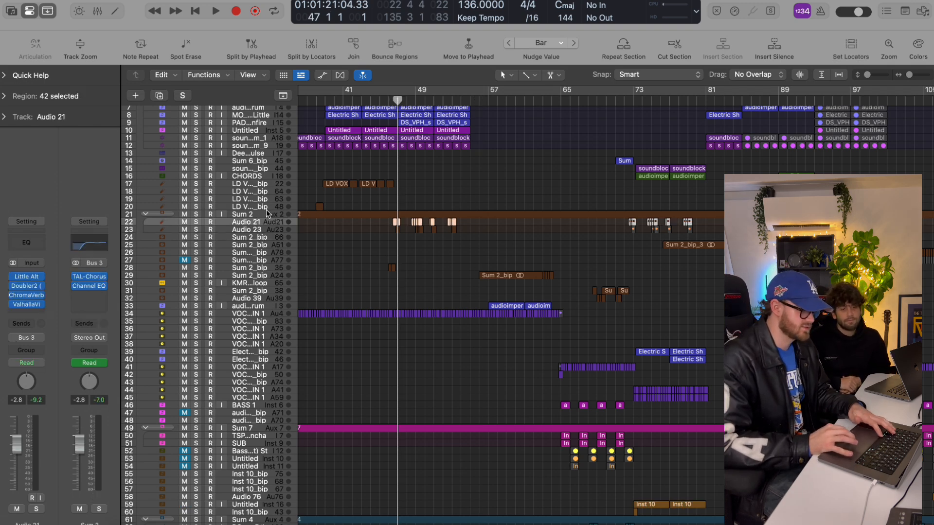